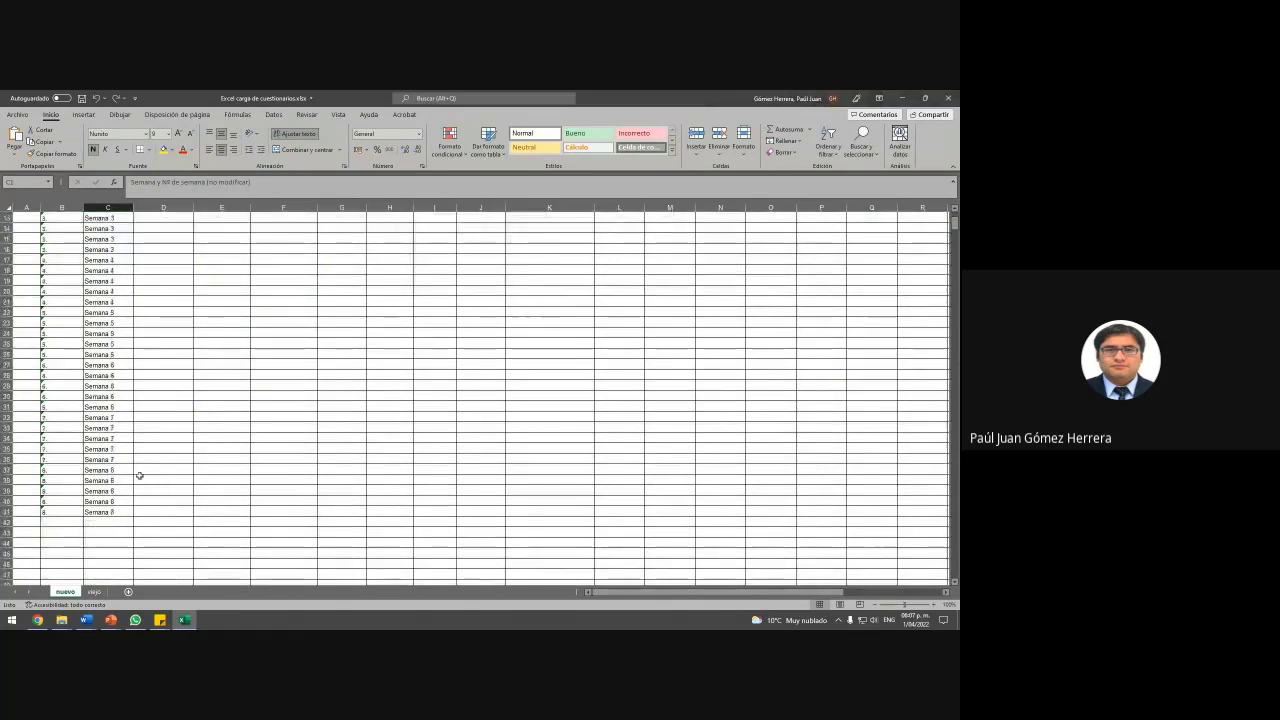
Step: Clear the Semana 8 entries in rows 37 to 42 of the questionnaire sheet, columns A to D
click(114, 478)
drag(28, 470, 166, 522)
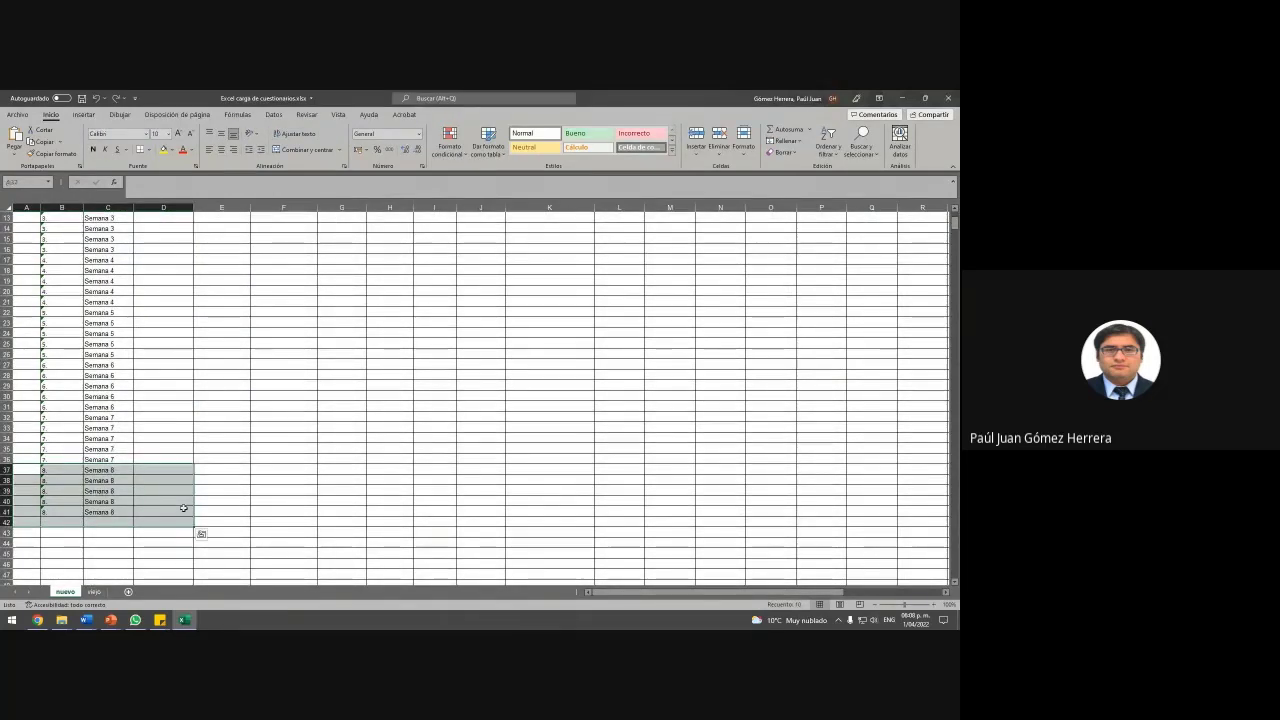
key(Delete)
scroll(229, 531, up, 4)
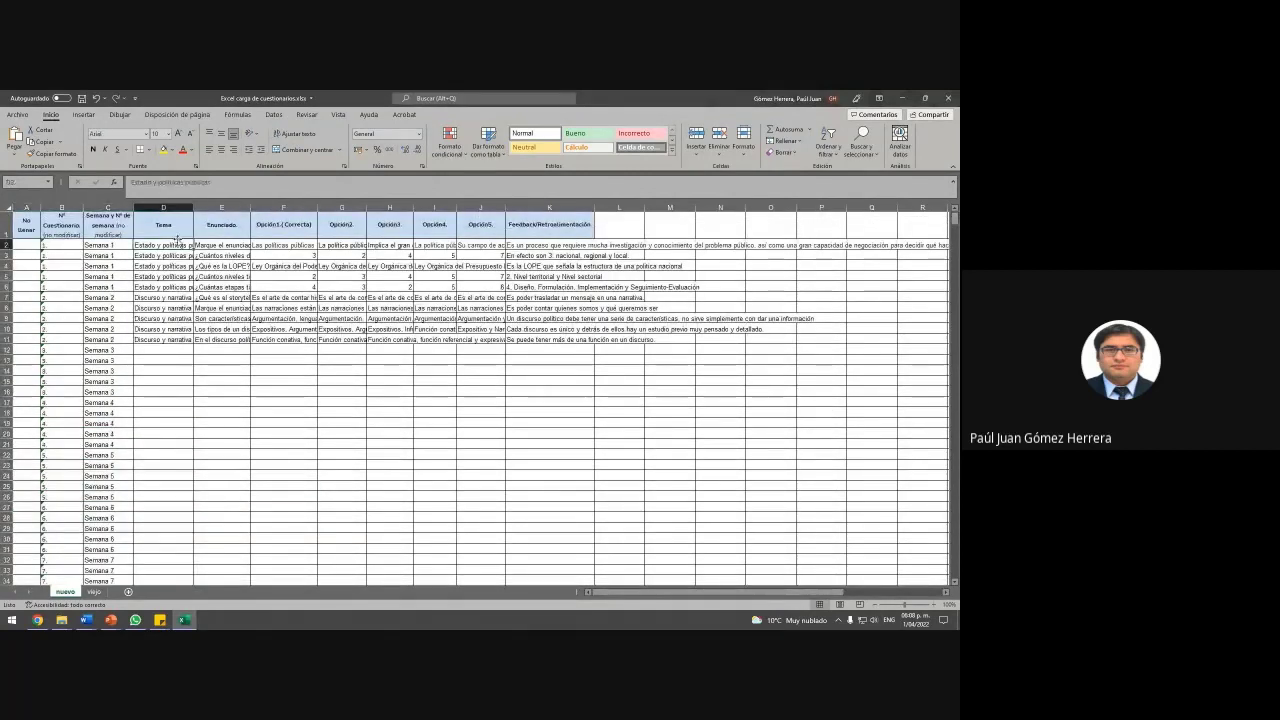
Step: Examine the Tema entries for the Semana 1 and Semana 2 questions, and restore the workbook window to a smaller size
drag(163, 245, 186, 382)
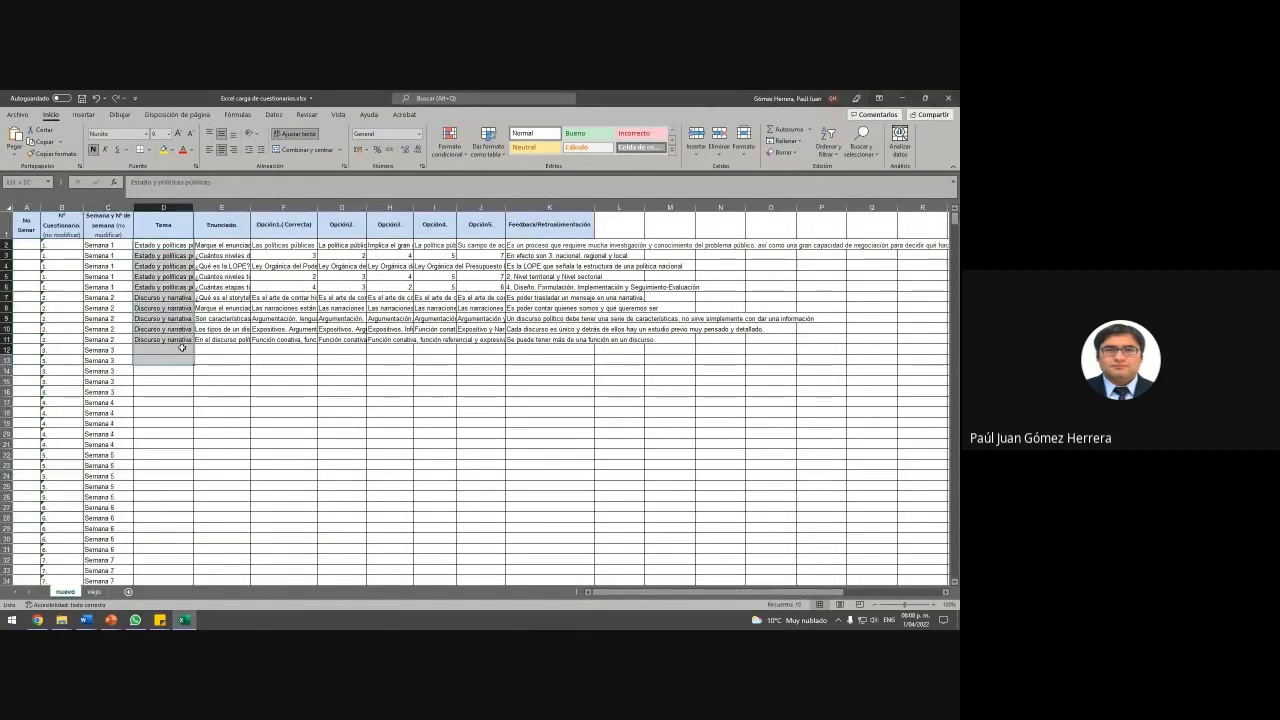
click(181, 357)
click(175, 266)
drag(368, 98, 528, 207)
Step: Switch to the Plantilla_Evaluación_de_entrada document in Word, highlight the question 02 statement, and minimize the document
mouse_move(85, 620)
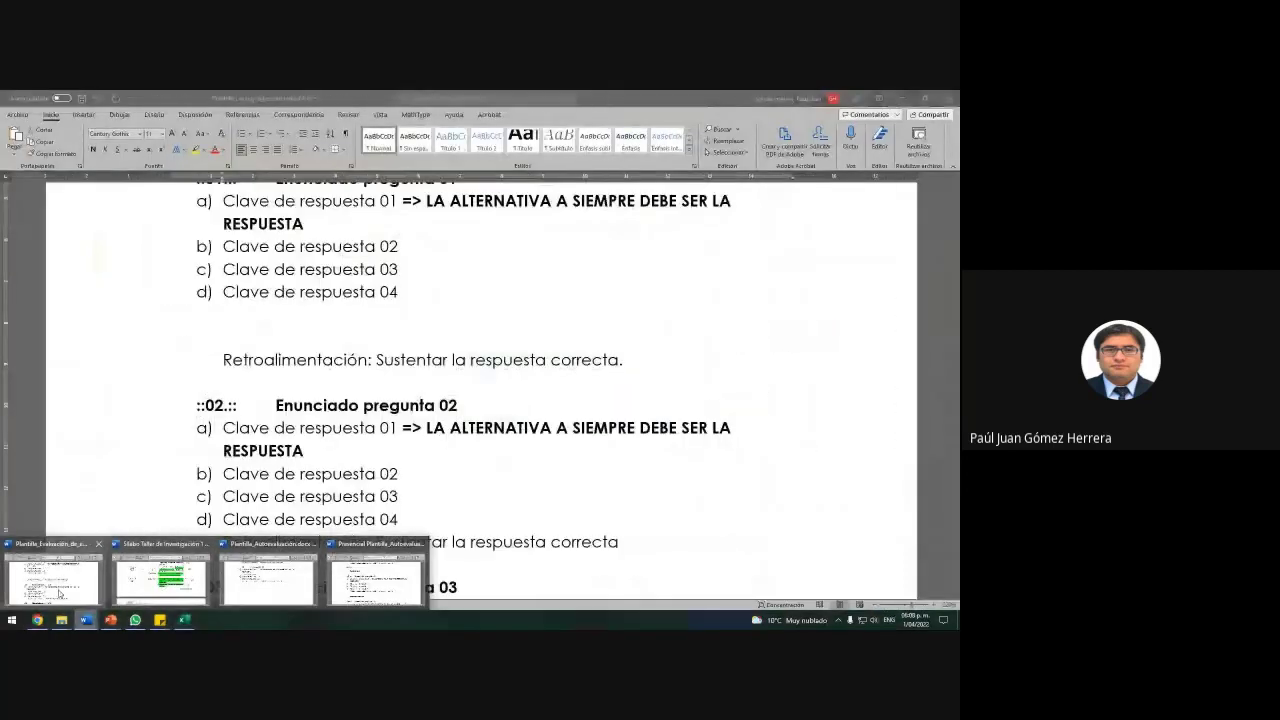
click(53, 578)
triple_click(324, 403)
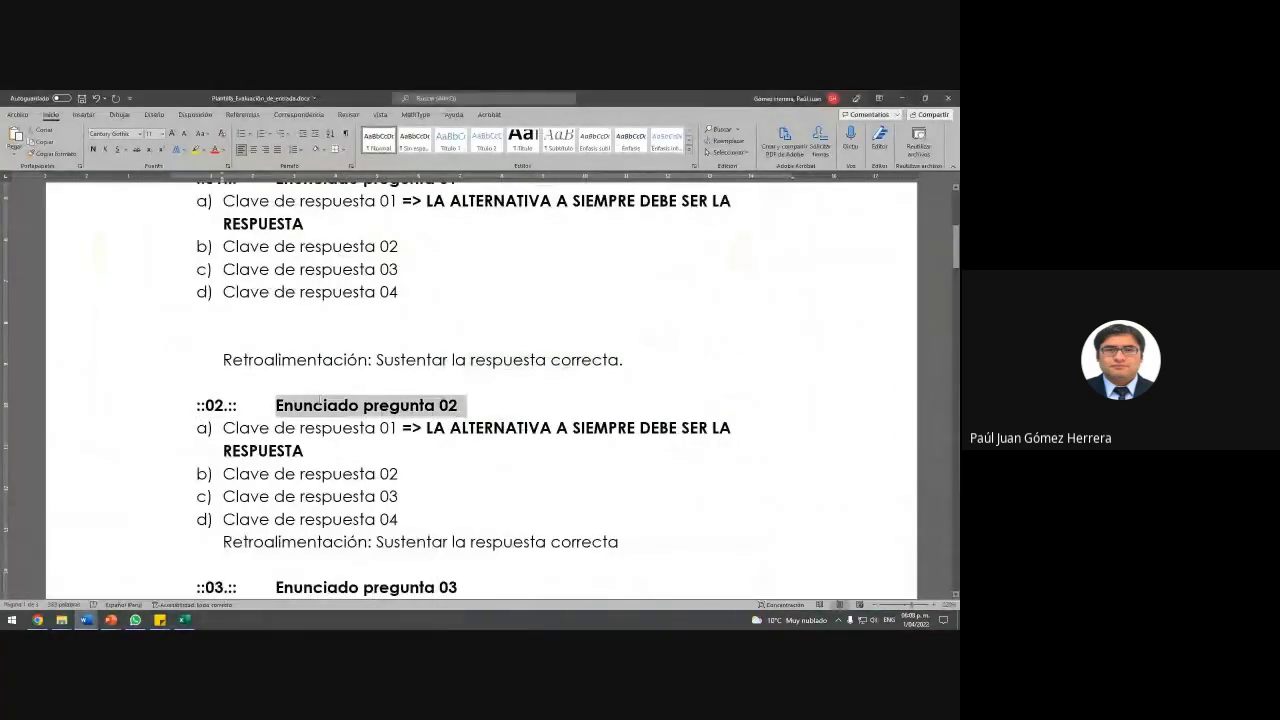
click(902, 98)
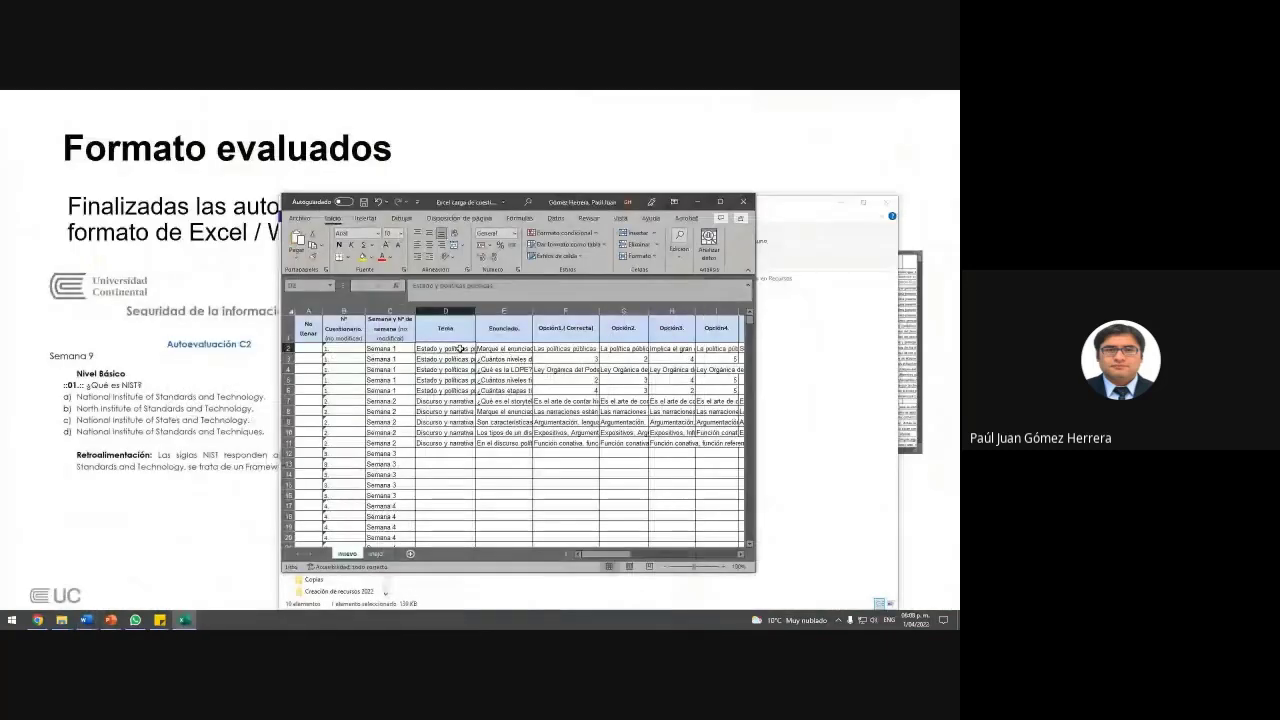
Step: Maximize the questionnaire workbook and examine the Enunciado and Opción 1 to Opción 5 cells of the first question
click(522, 349)
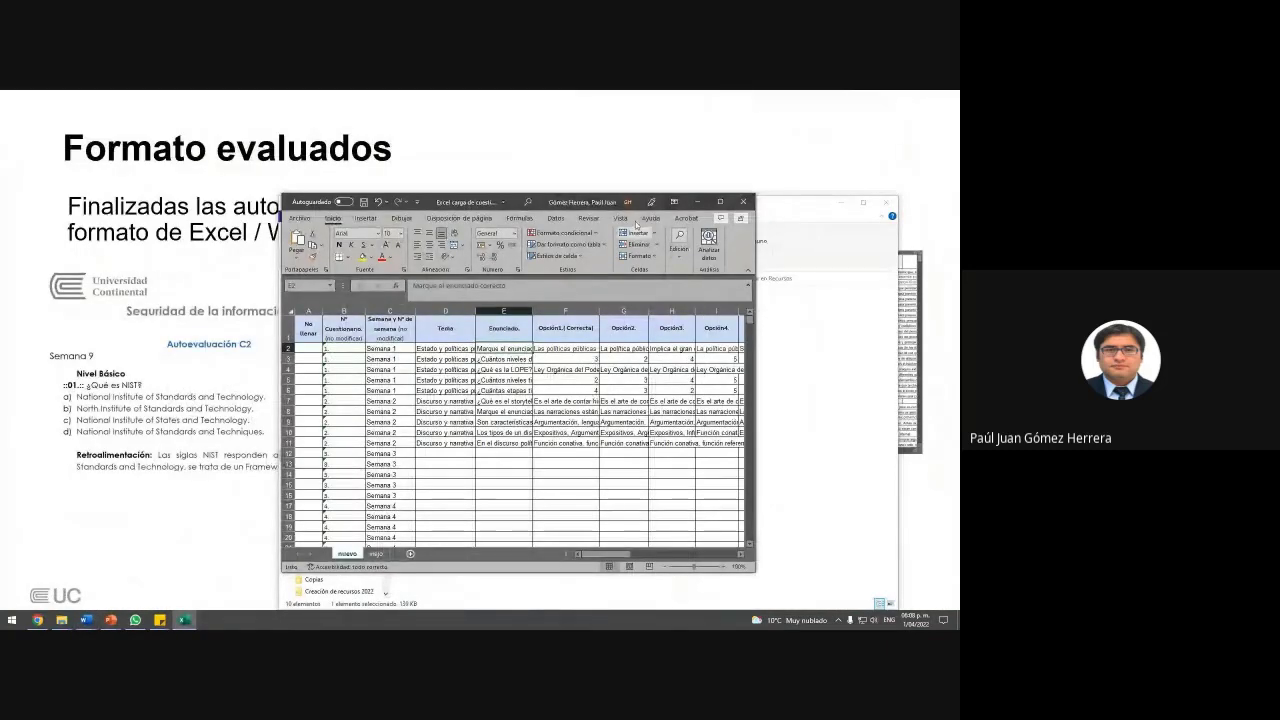
double_click(590, 202)
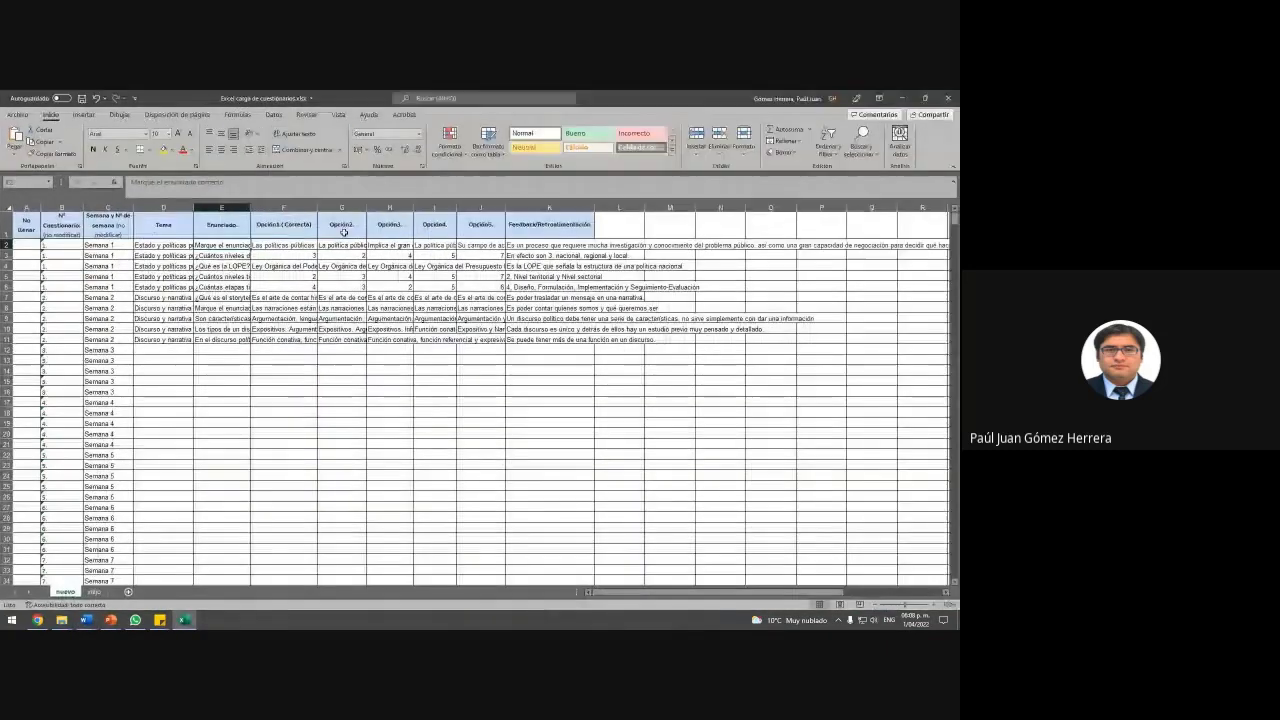
click(294, 244)
click(350, 245)
click(400, 243)
click(441, 243)
click(439, 242)
click(484, 207)
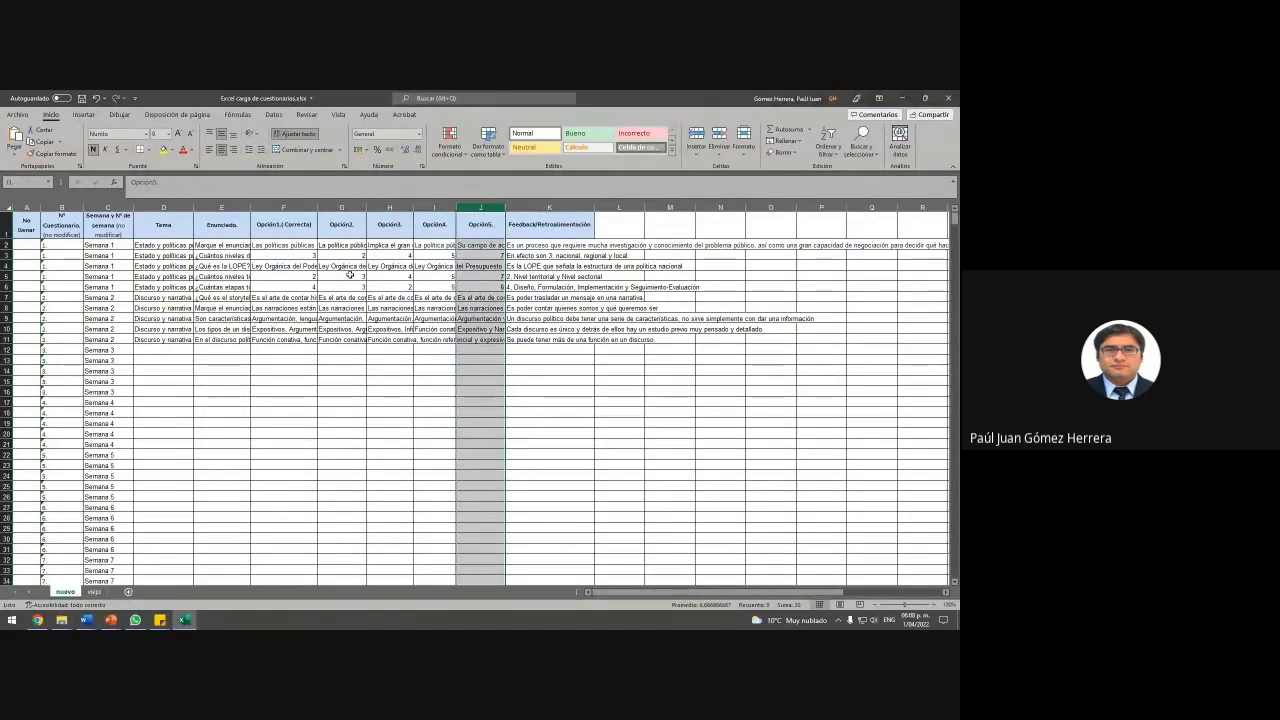
click(332, 245)
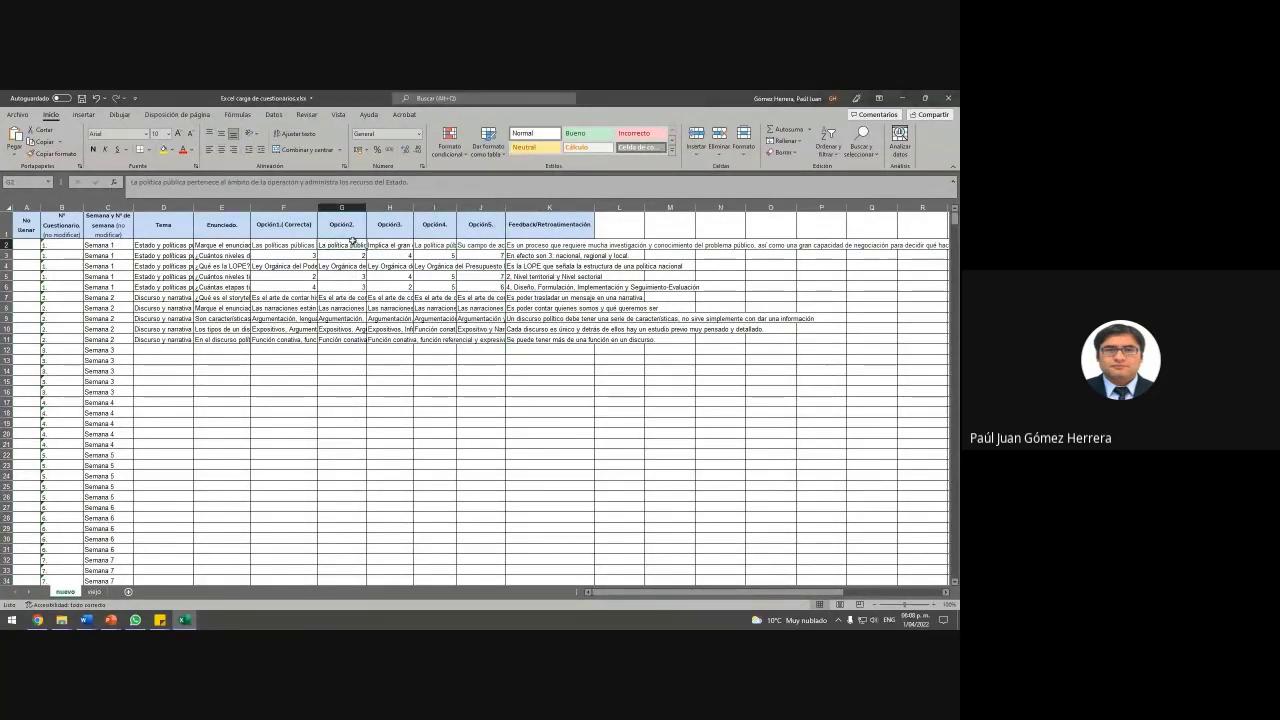
drag(375, 245, 488, 247)
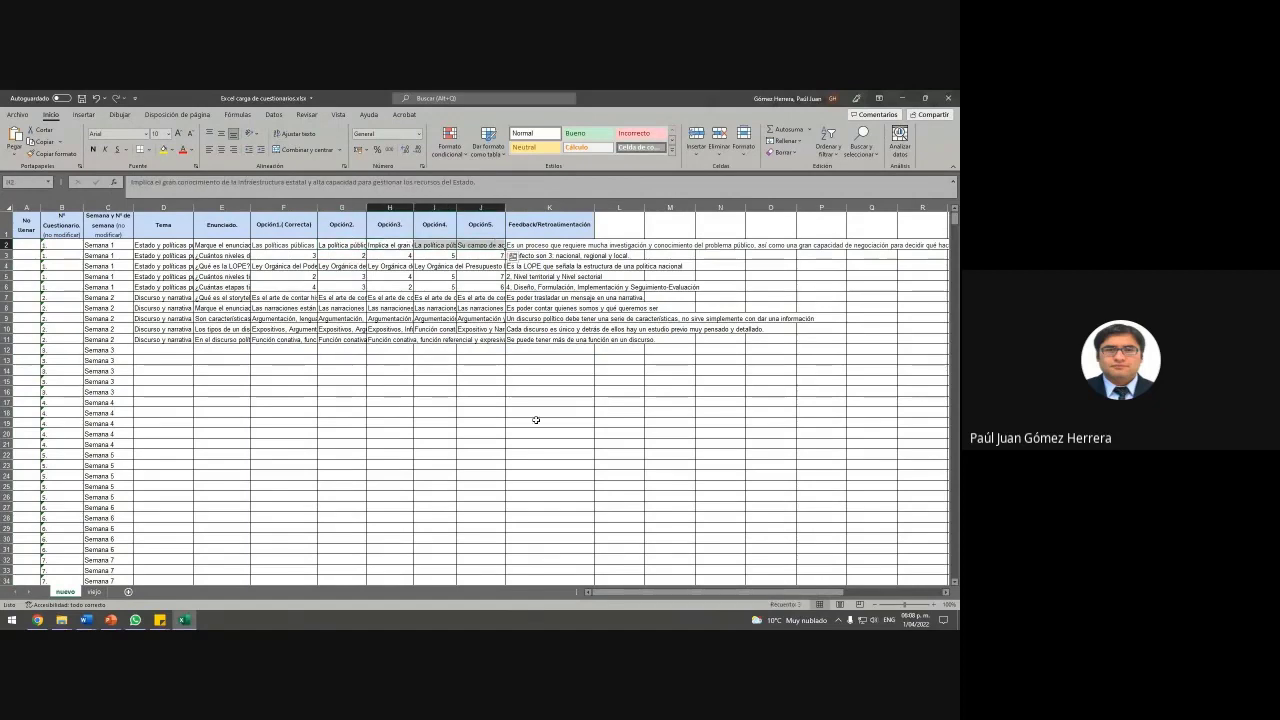
Step: Return to the Plantilla_Evaluación_de_entrada document in Word, highlight the feedback text of question 01, and minimize the document
mouse_move(86, 620)
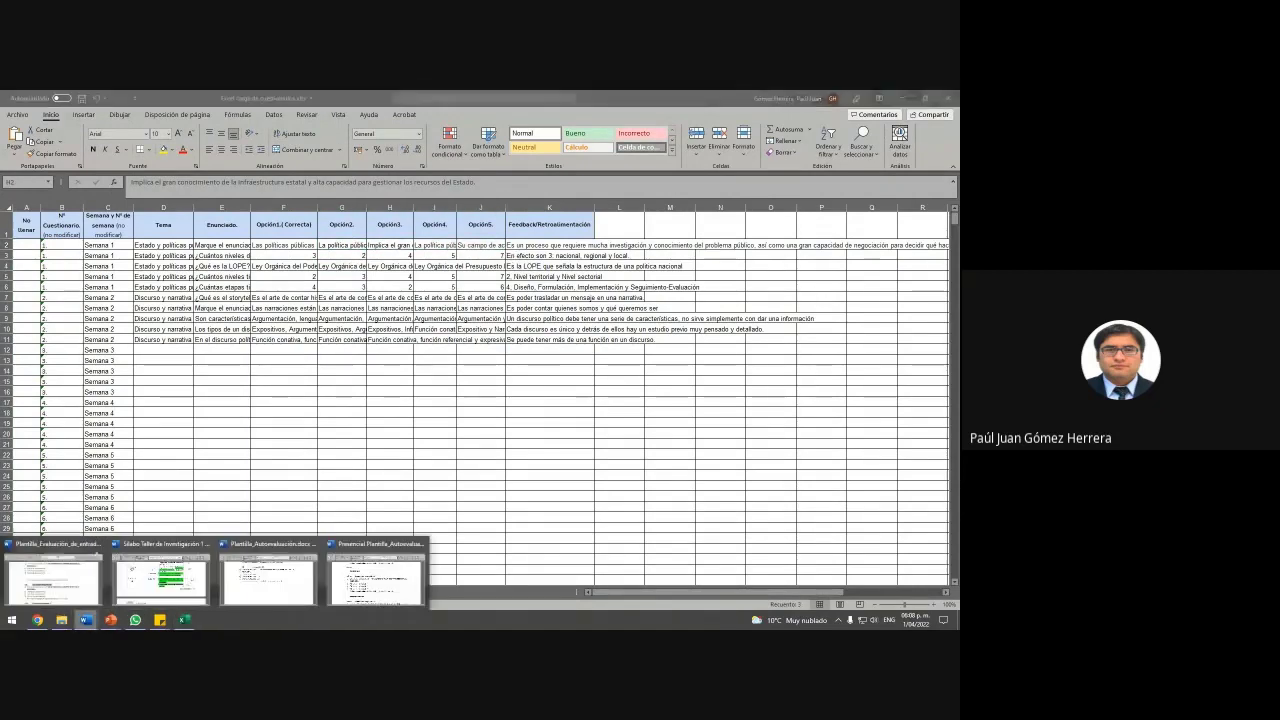
click(57, 575)
drag(377, 360, 621, 360)
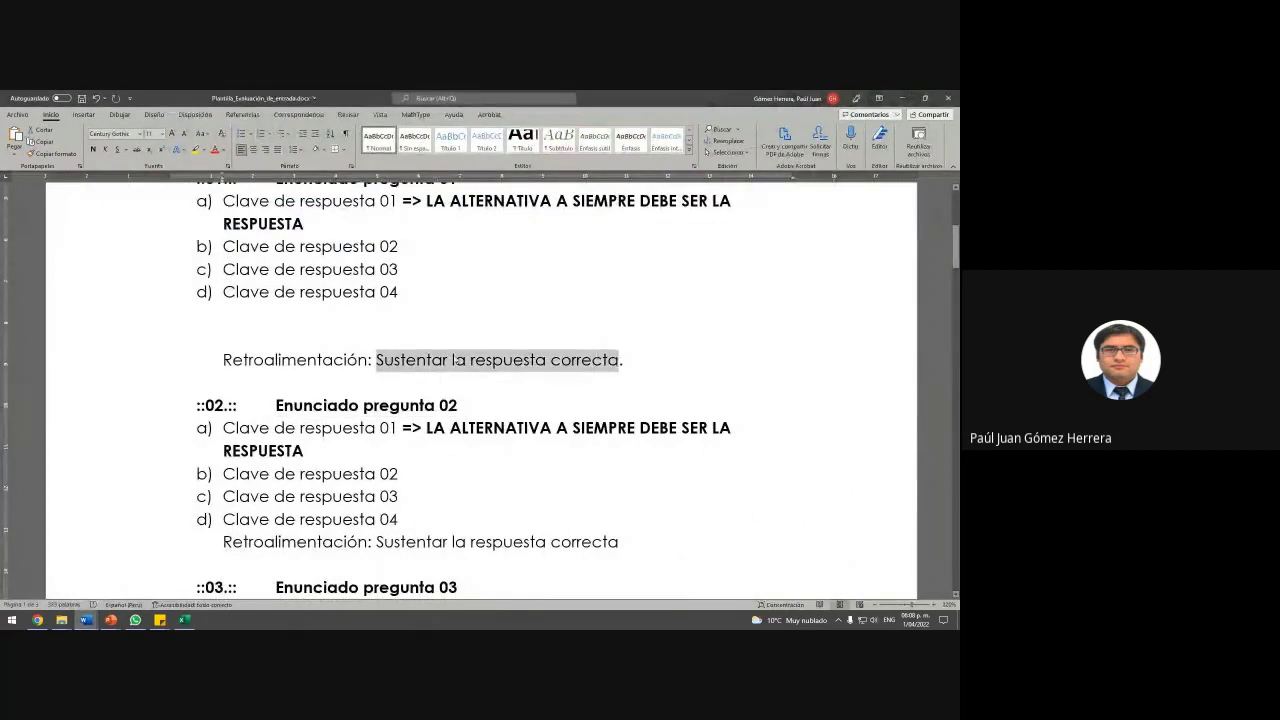
click(901, 98)
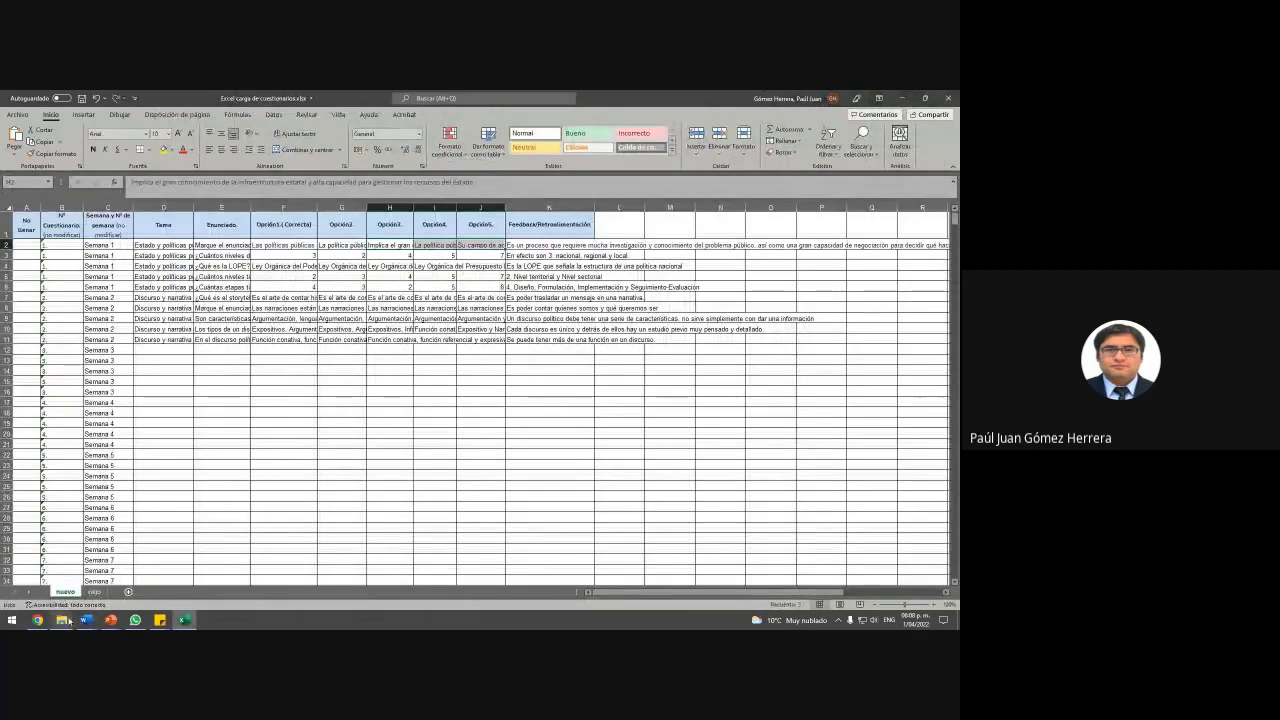
Step: Switch to File Explorer and open Excel carga de cuestionarios C2.xlsx from the Autoevaluaciones folder of the Taller de Investigación 1 - Psicología course
mouse_move(62, 621)
mouse_move(53, 595)
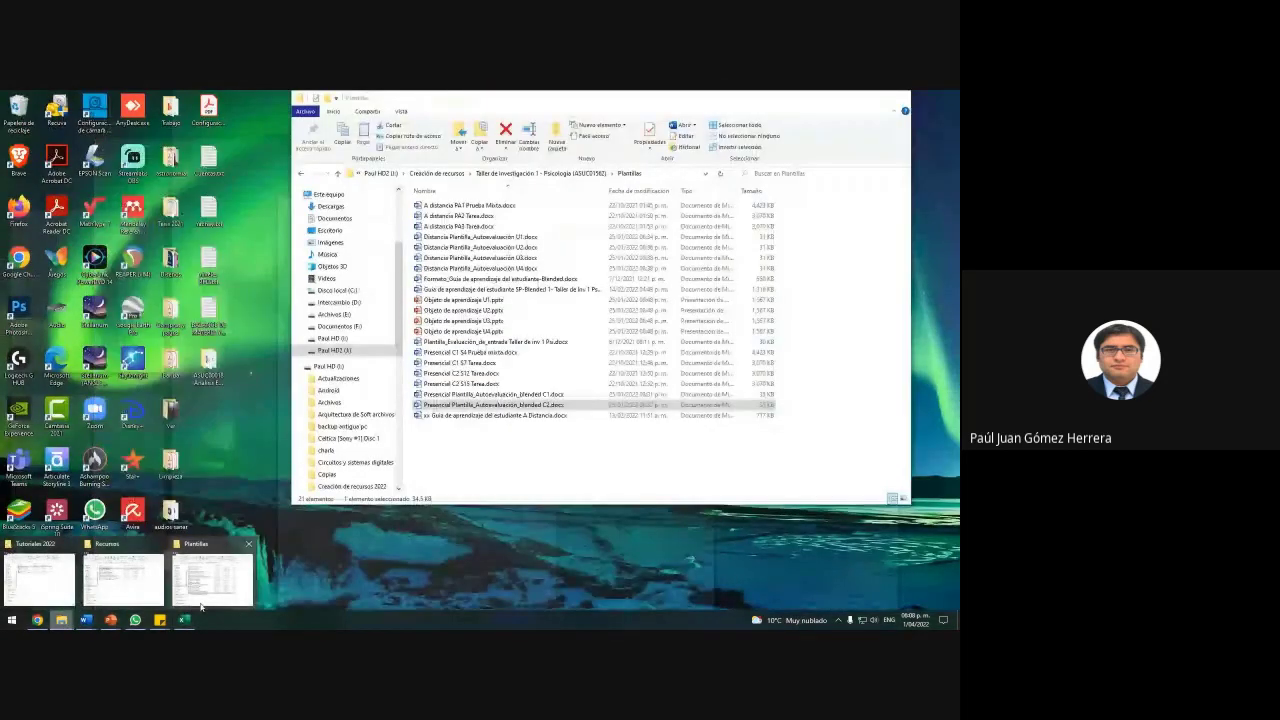
click(212, 575)
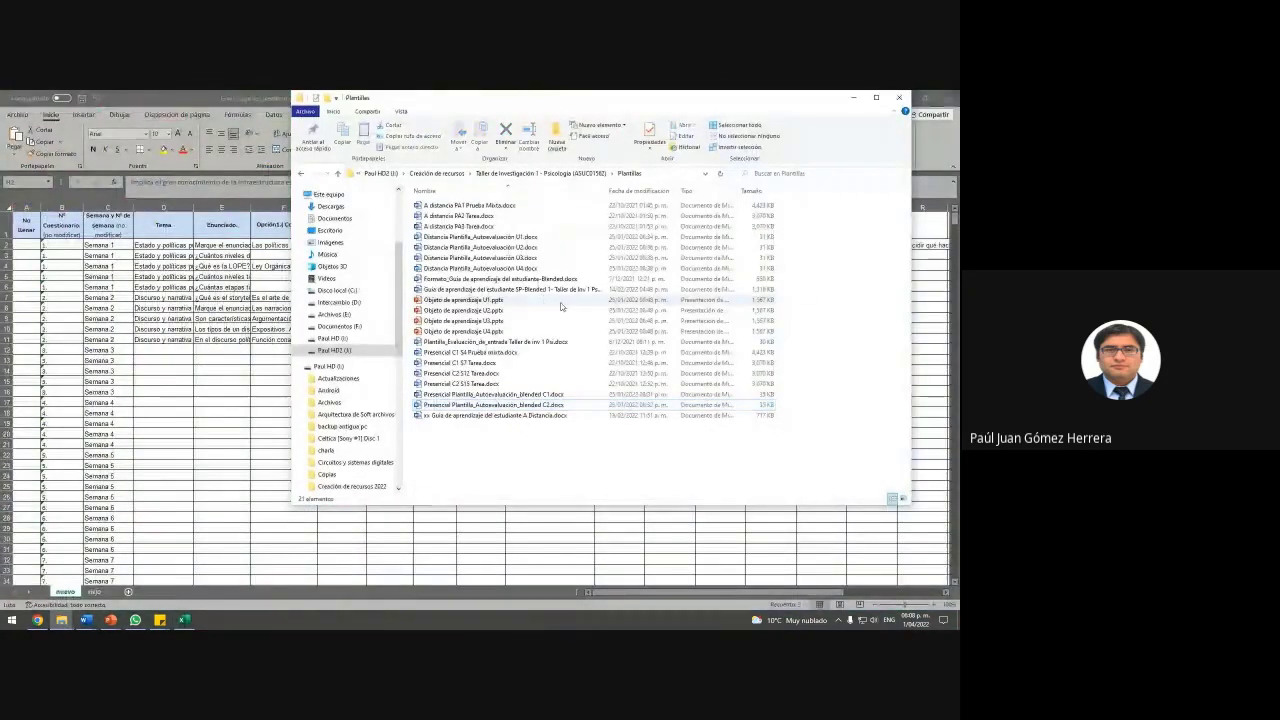
click(555, 174)
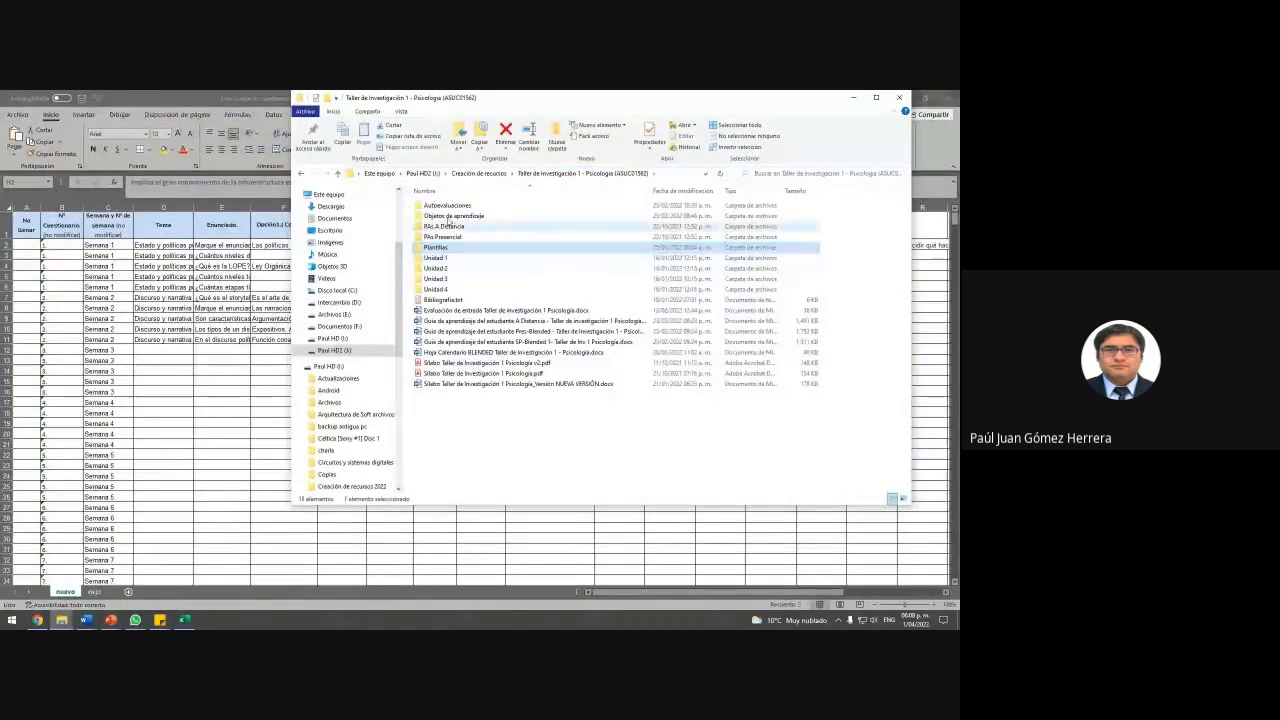
double_click(447, 205)
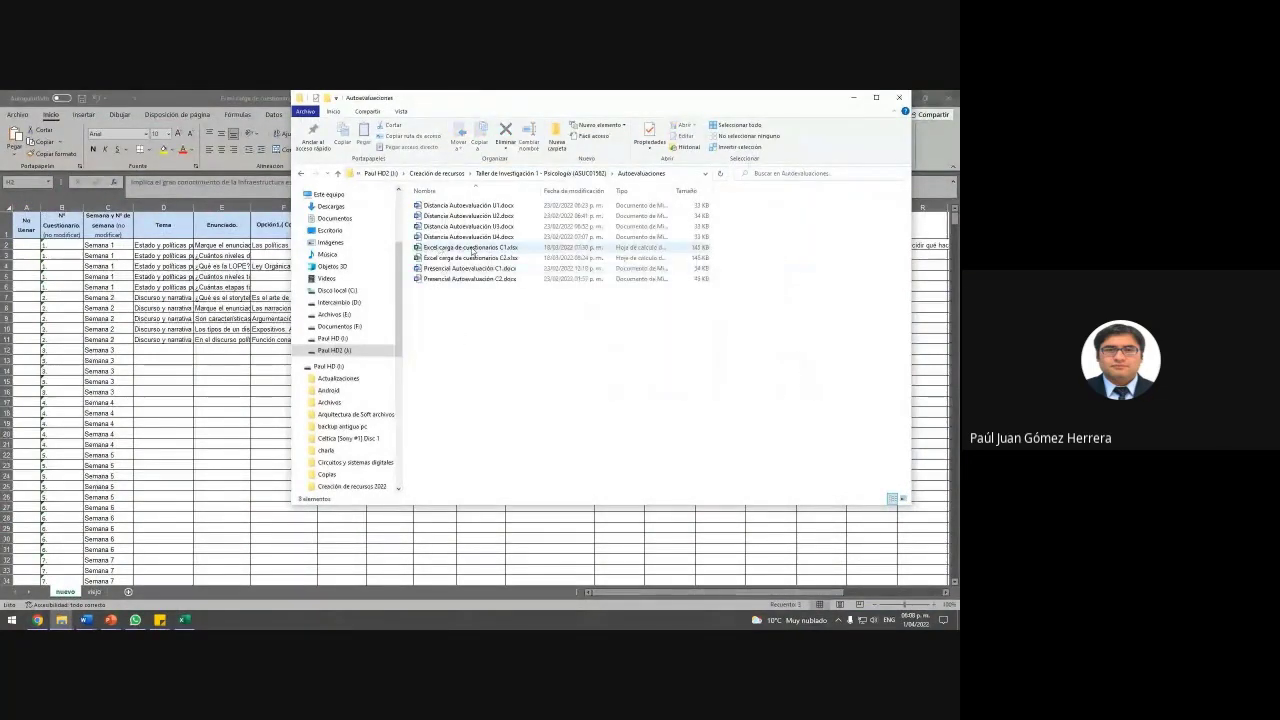
double_click(472, 258)
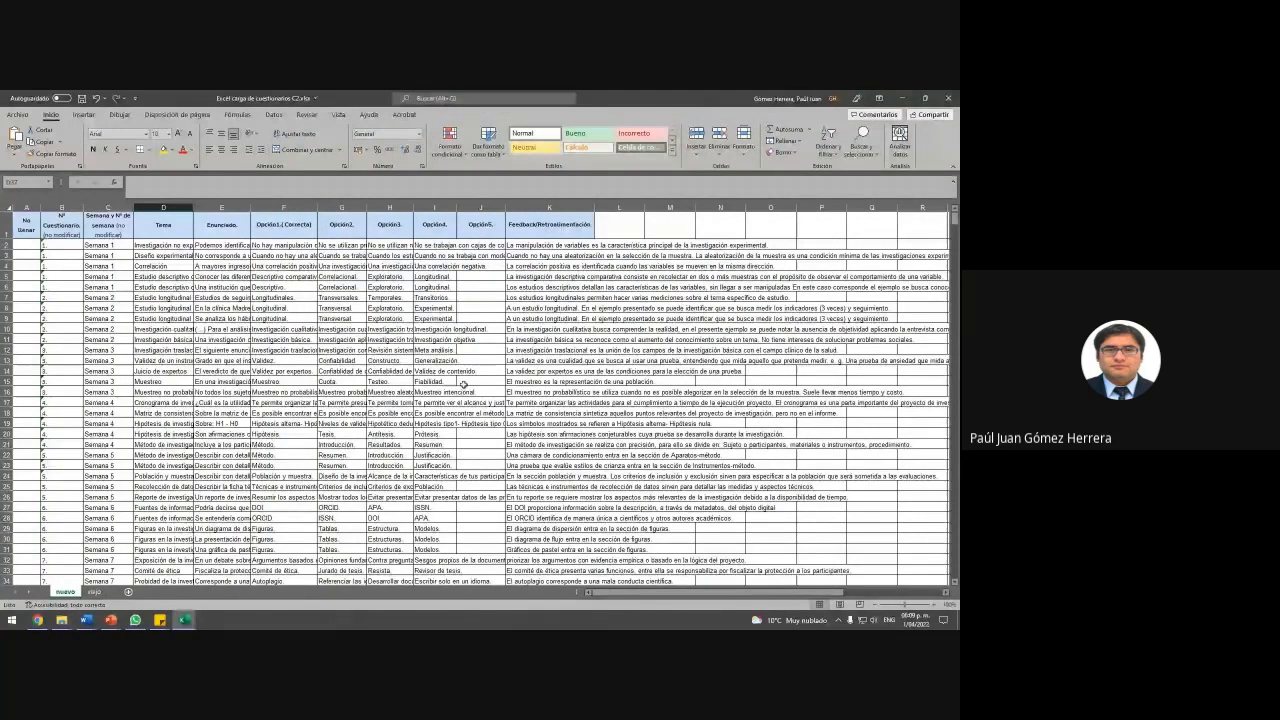
Step: Examine the first Semana 1 question in row 2, from its Tema through the options to Feedback/Retroalimentación
click(375, 307)
drag(176, 245, 215, 242)
click(215, 242)
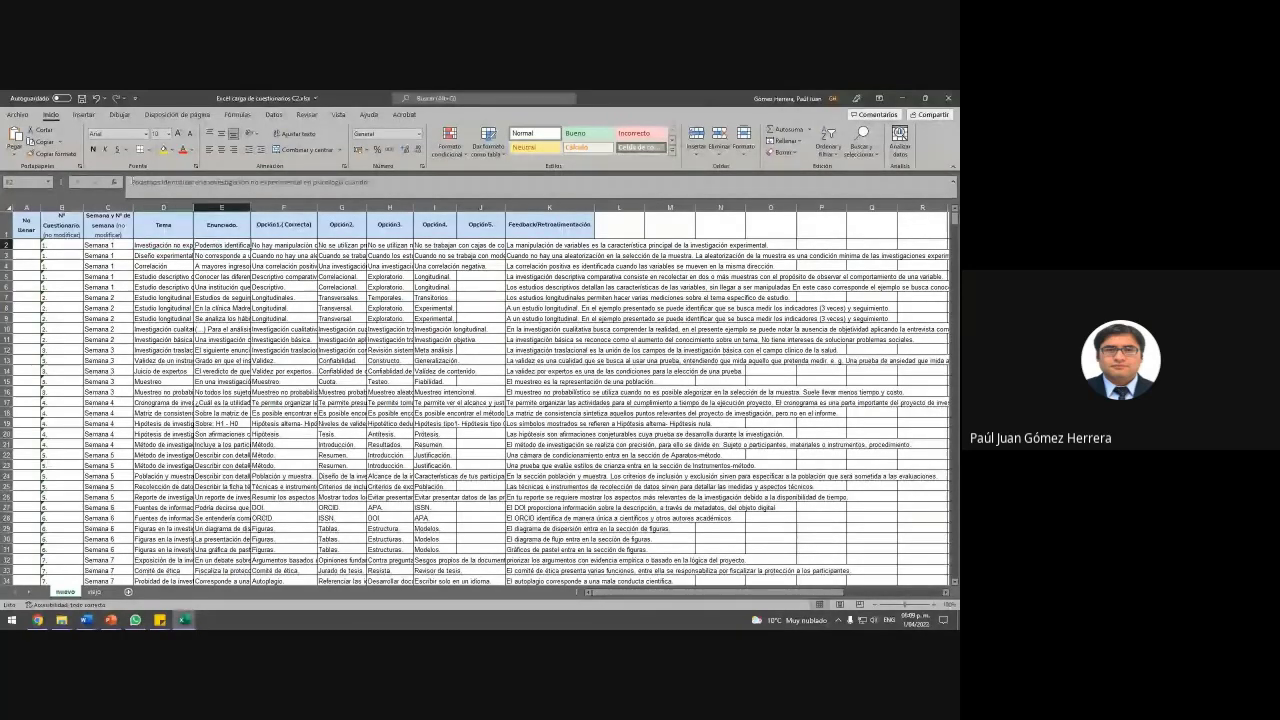
click(300, 244)
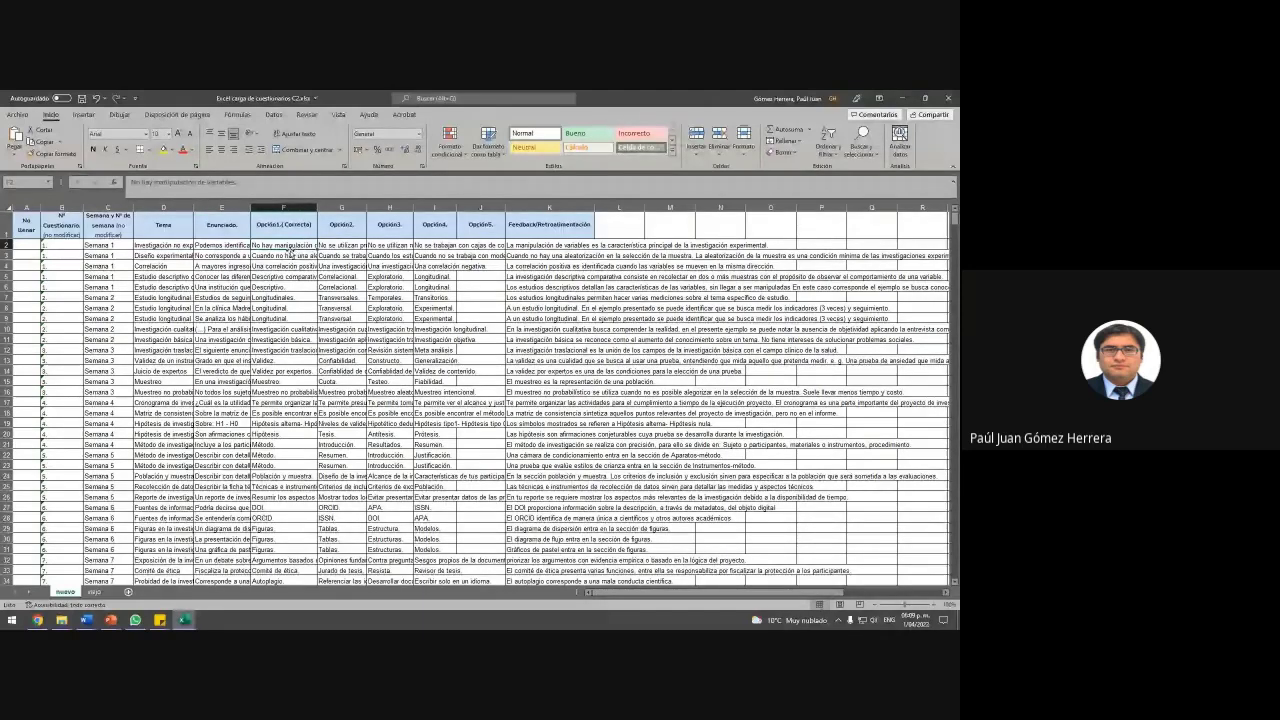
click(343, 243)
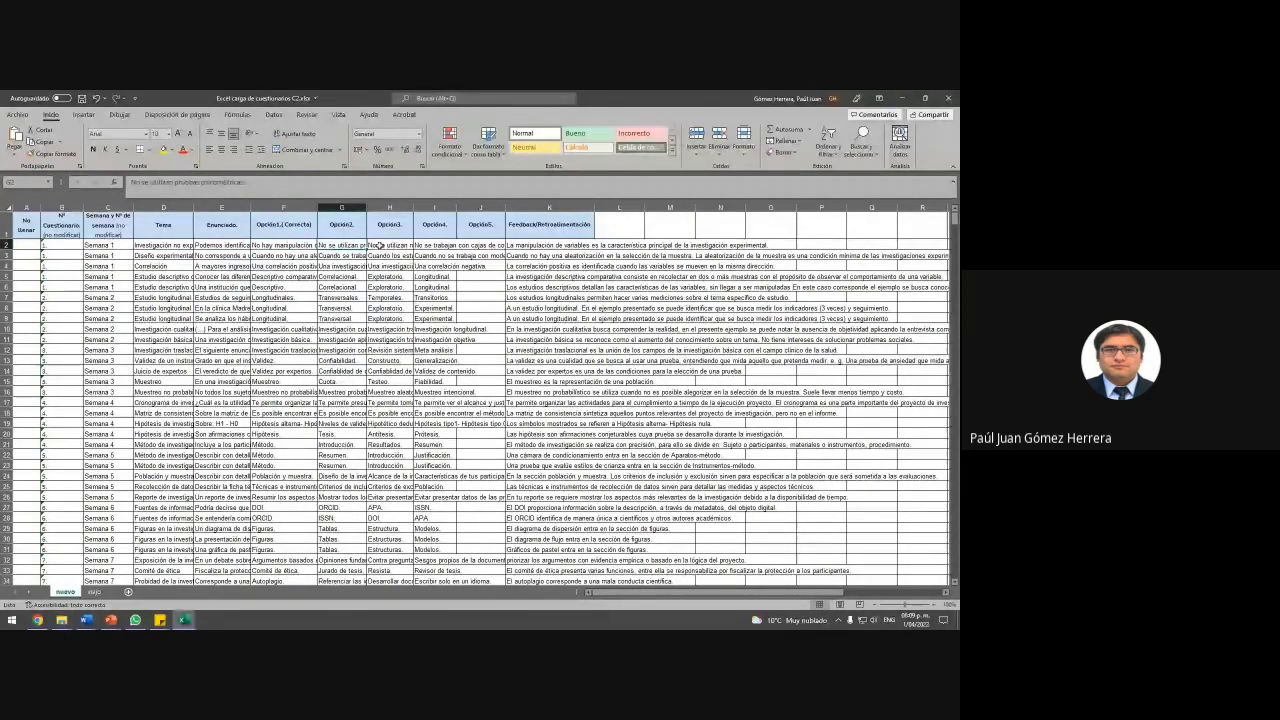
click(379, 245)
click(428, 244)
click(480, 244)
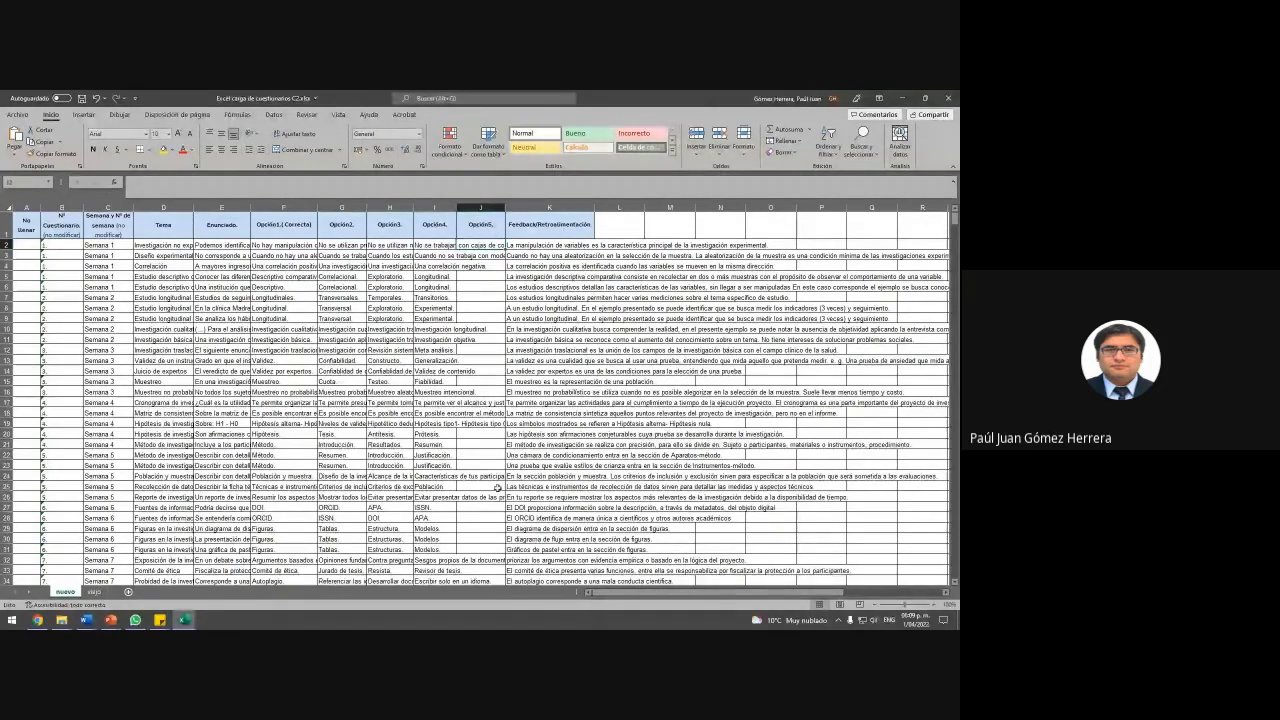
click(530, 244)
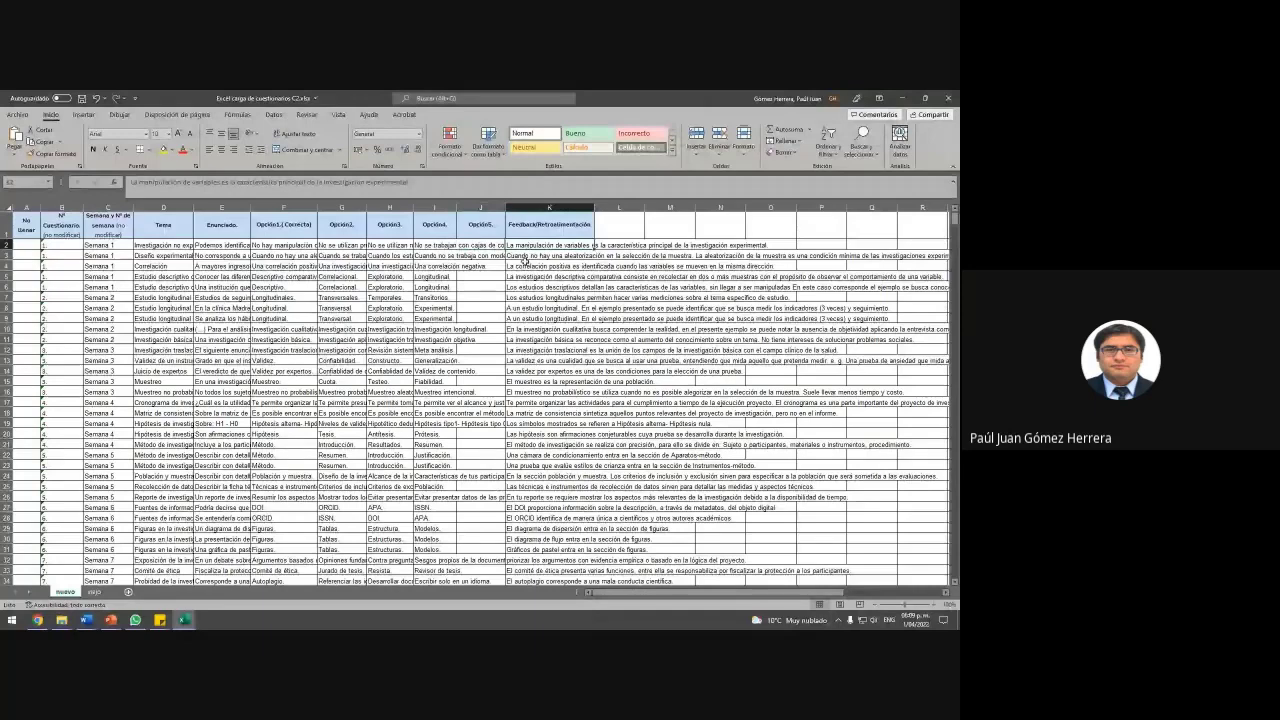
Step: Highlight the full Tema text of cell D2 and go through the statement and Opción 1 to Opción 4 of the same question
click(164, 245)
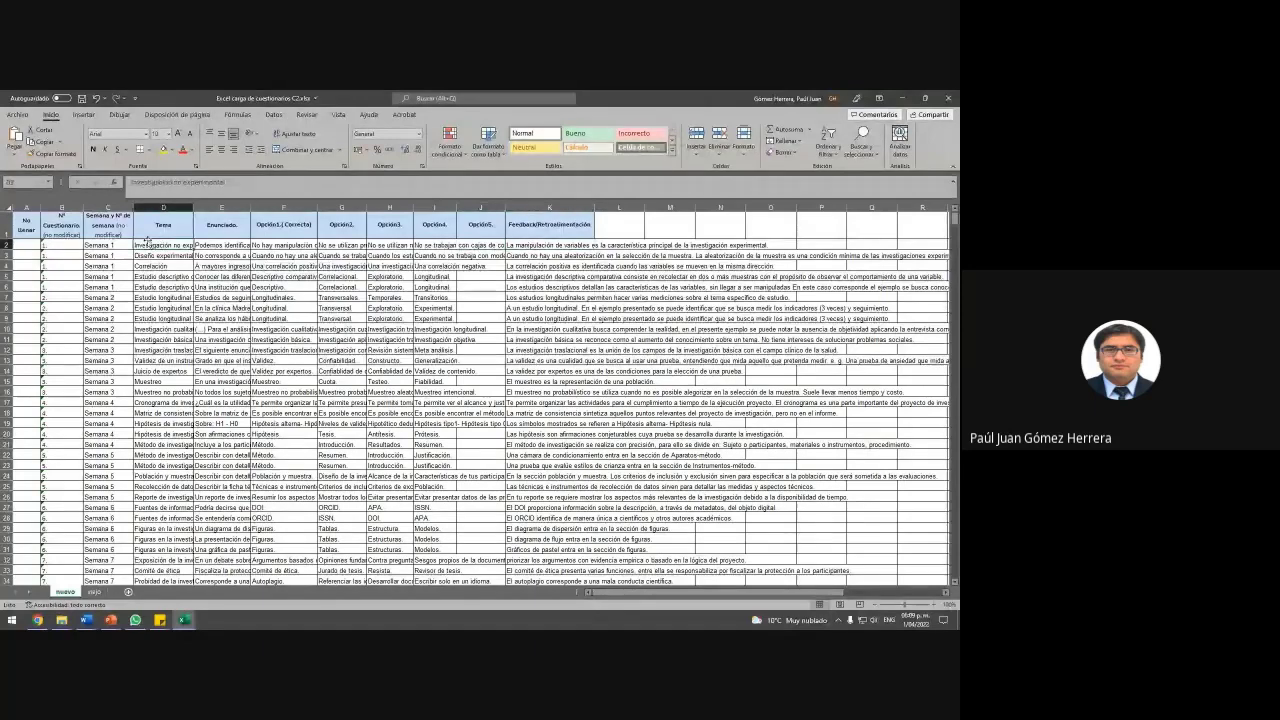
drag(131, 182, 226, 182)
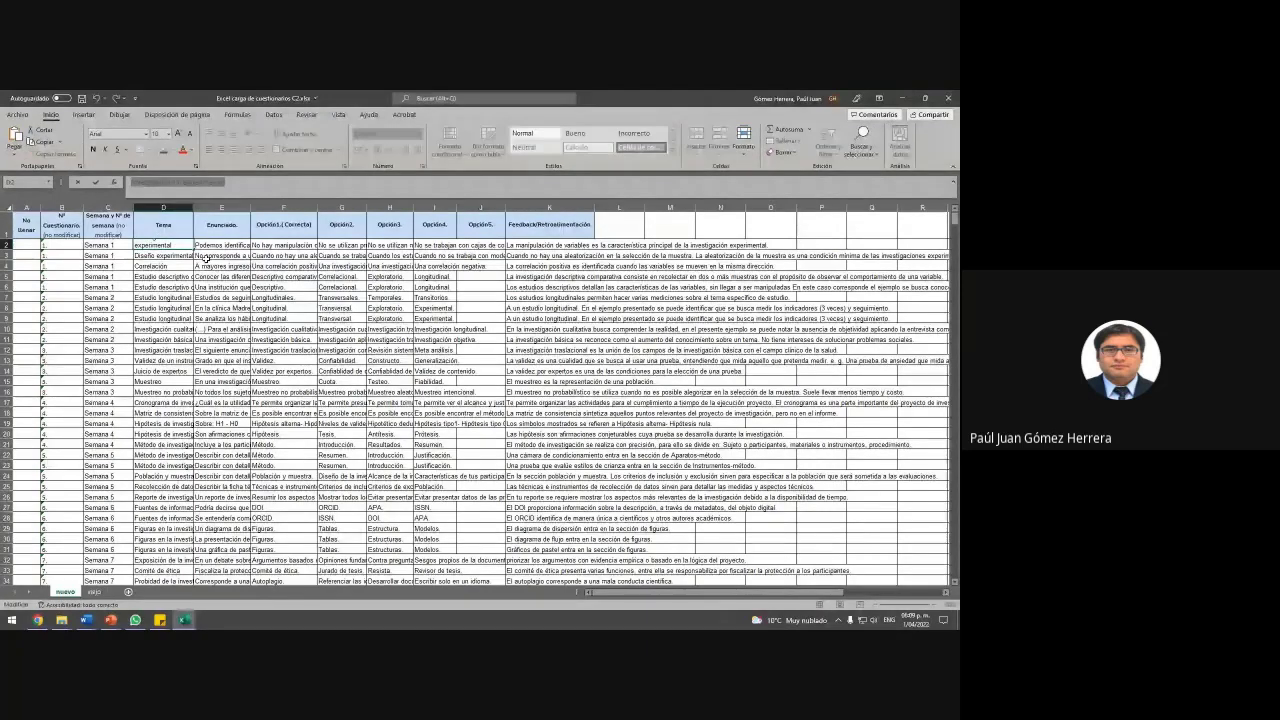
click(224, 245)
click(291, 244)
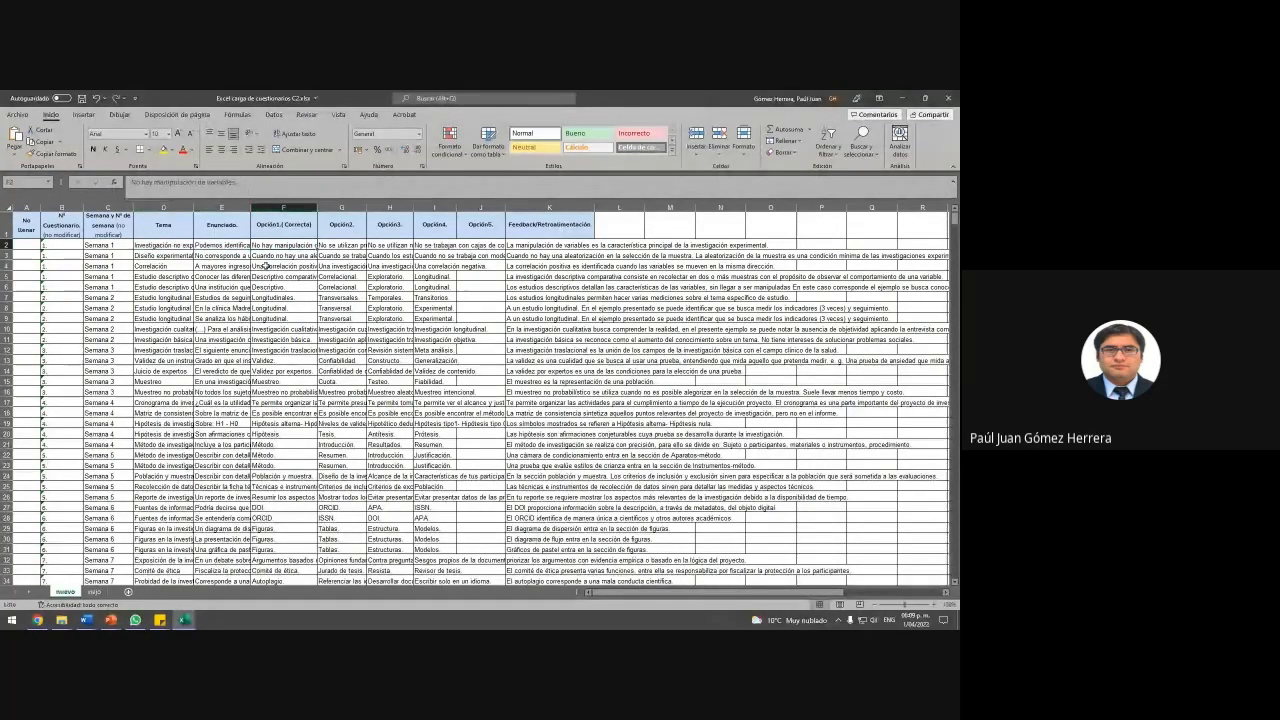
click(344, 246)
click(388, 246)
click(438, 249)
Step: Look over the question rows down to the last Semana 7 entry, and check row 2's Opción 5 and Enunciado cells
scroll(425, 325, down, 4)
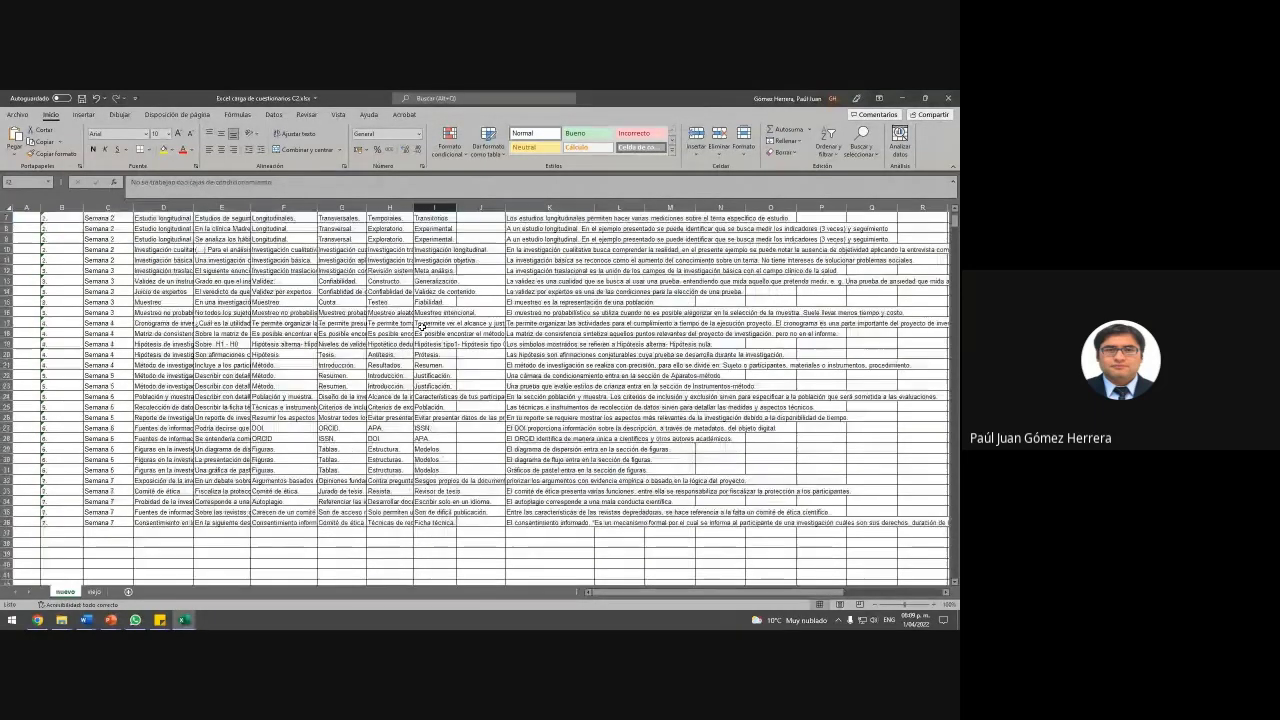
scroll(198, 522, up, 2)
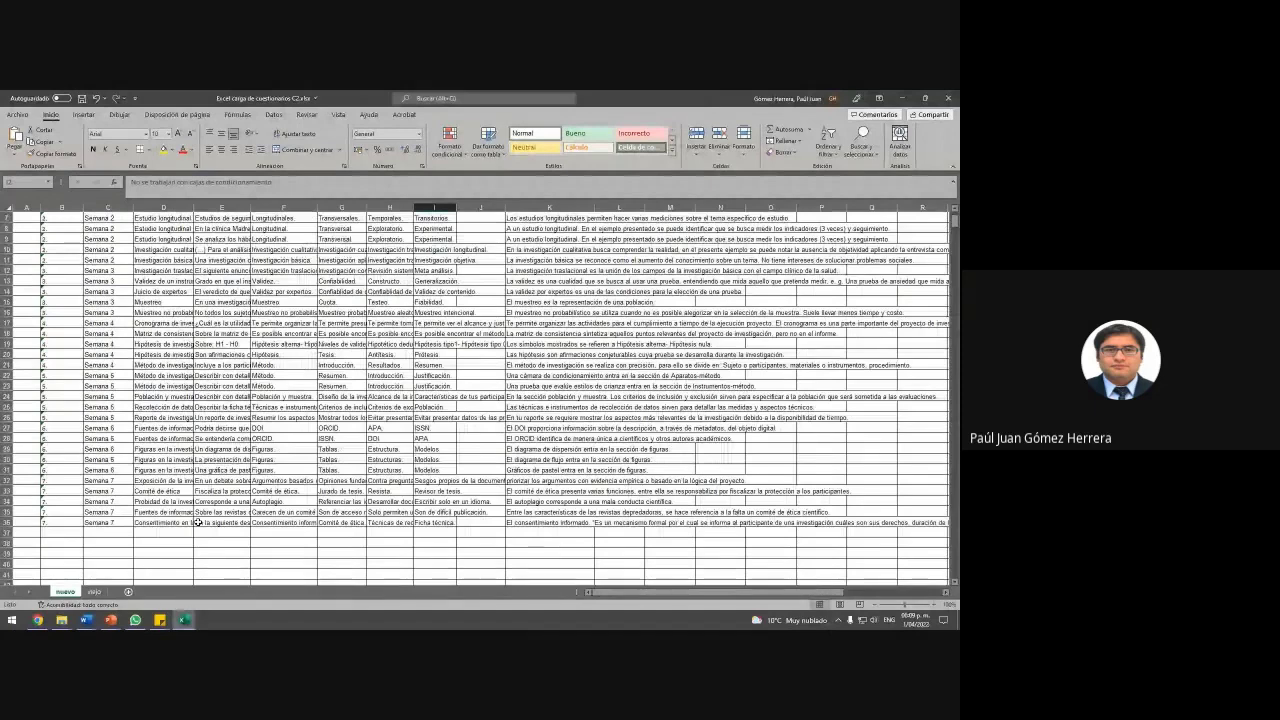
scroll(506, 497, up, 2)
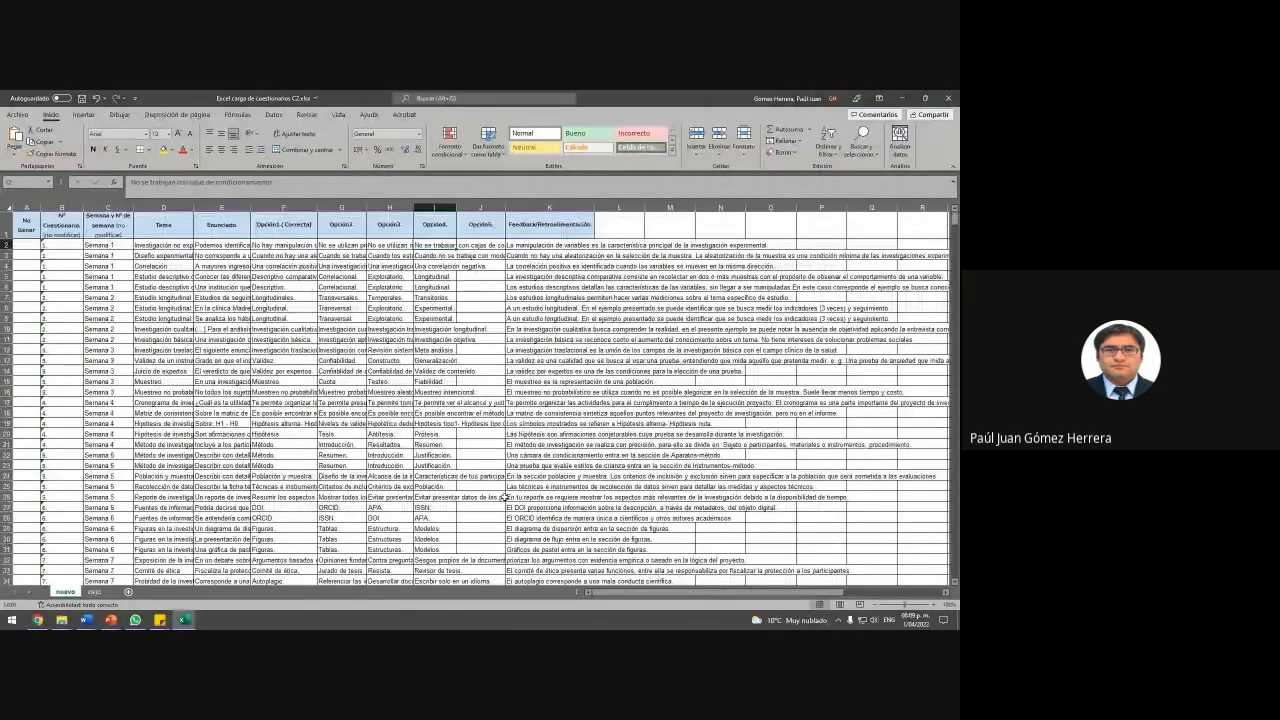
click(512, 243)
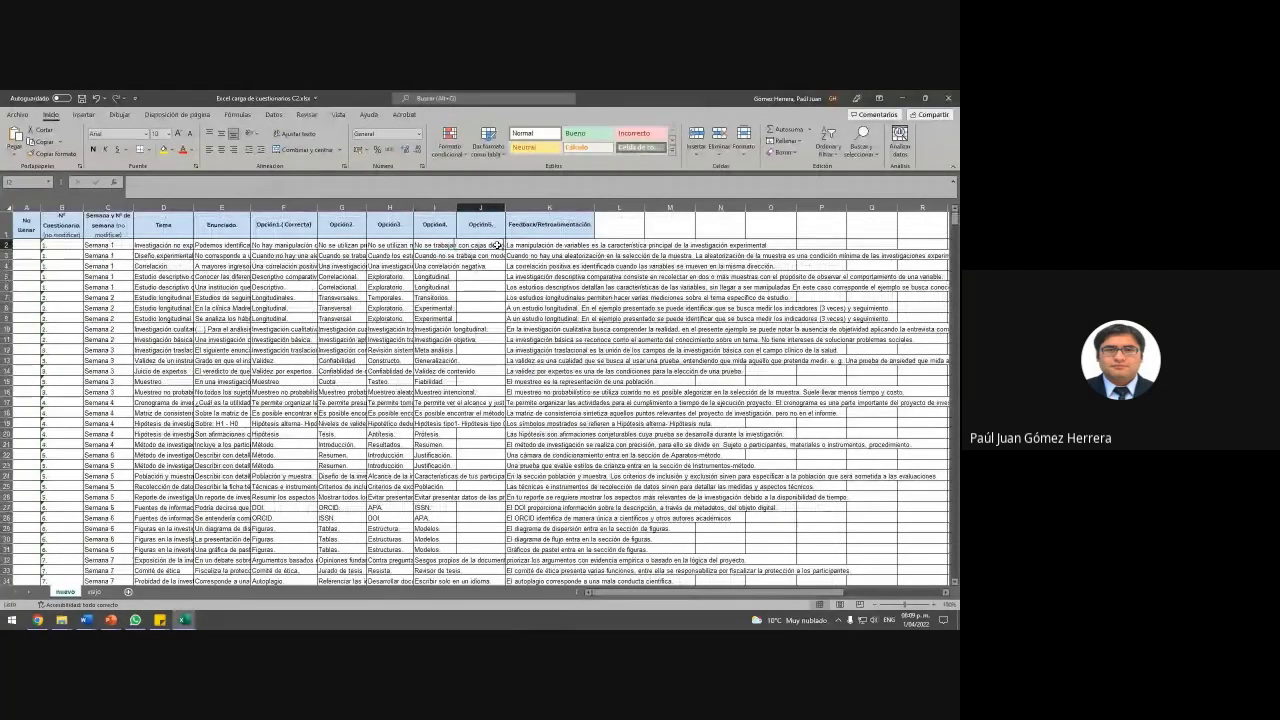
click(222, 244)
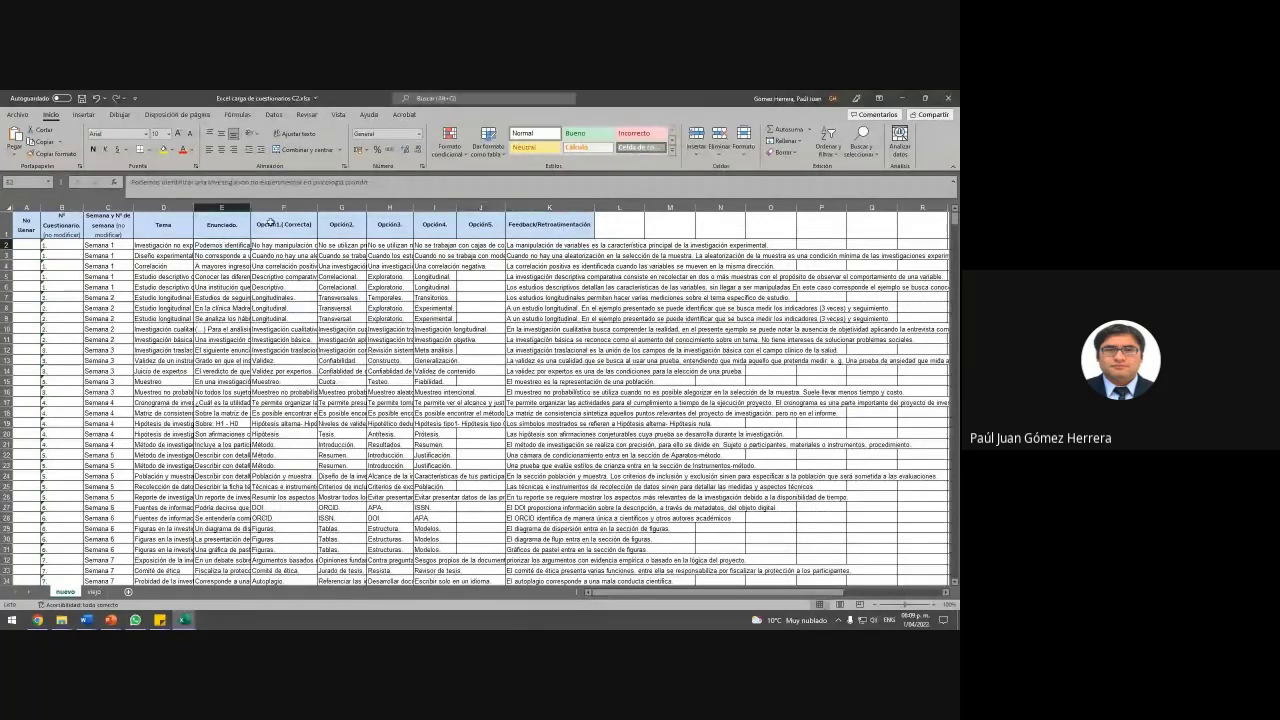
Step: Autofit the Tema column's width to its contents and look over the topics down to the last Semana 7 row
click(167, 245)
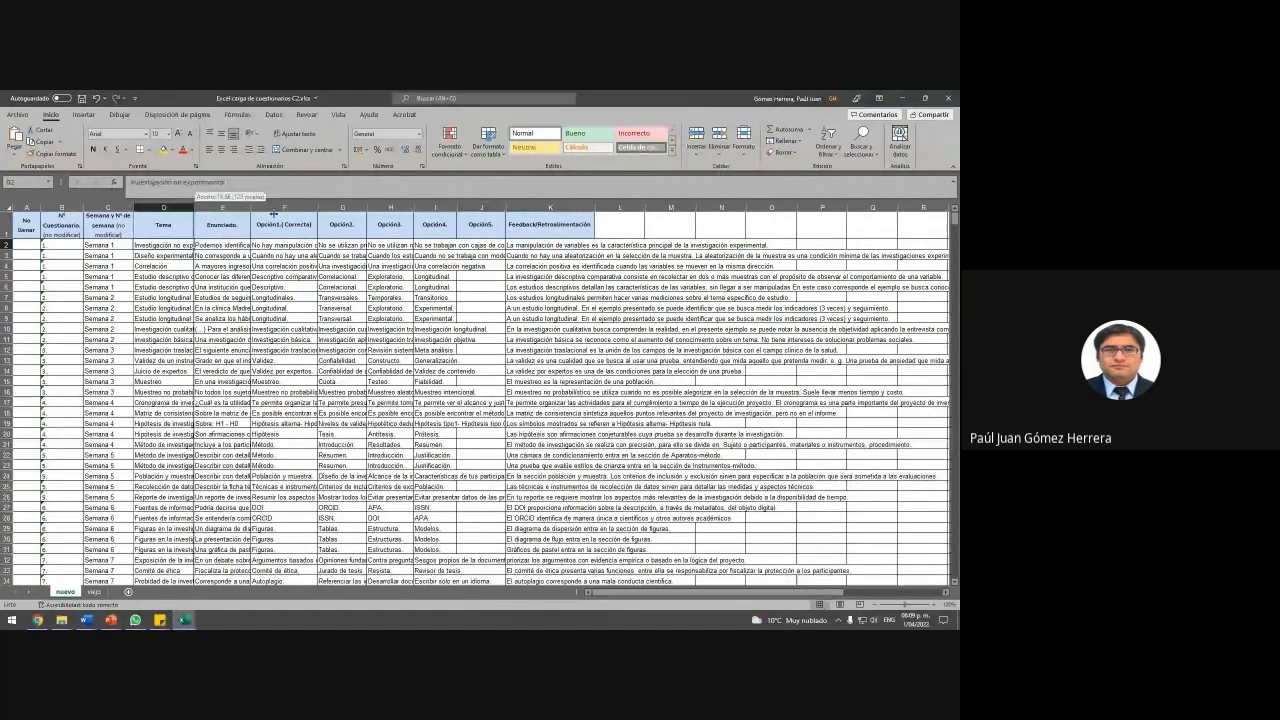
key(alt+h)
key(o)
key(i)
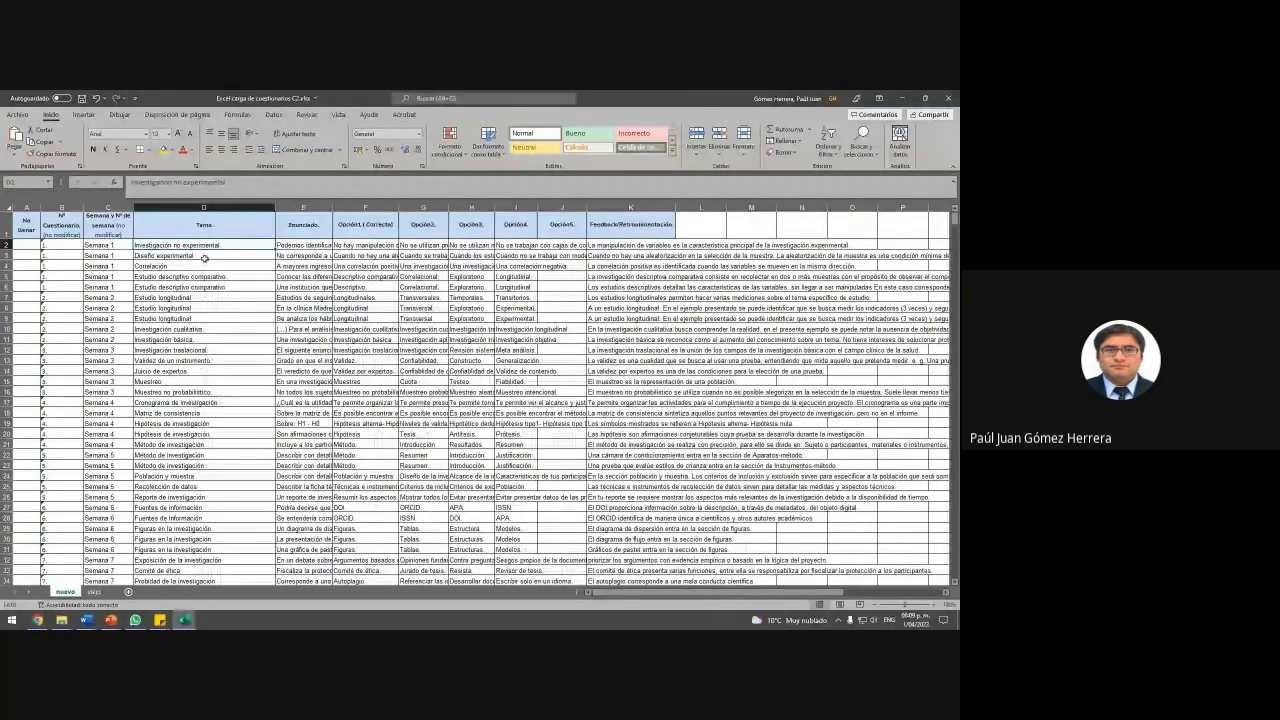
scroll(204, 258, down, 2)
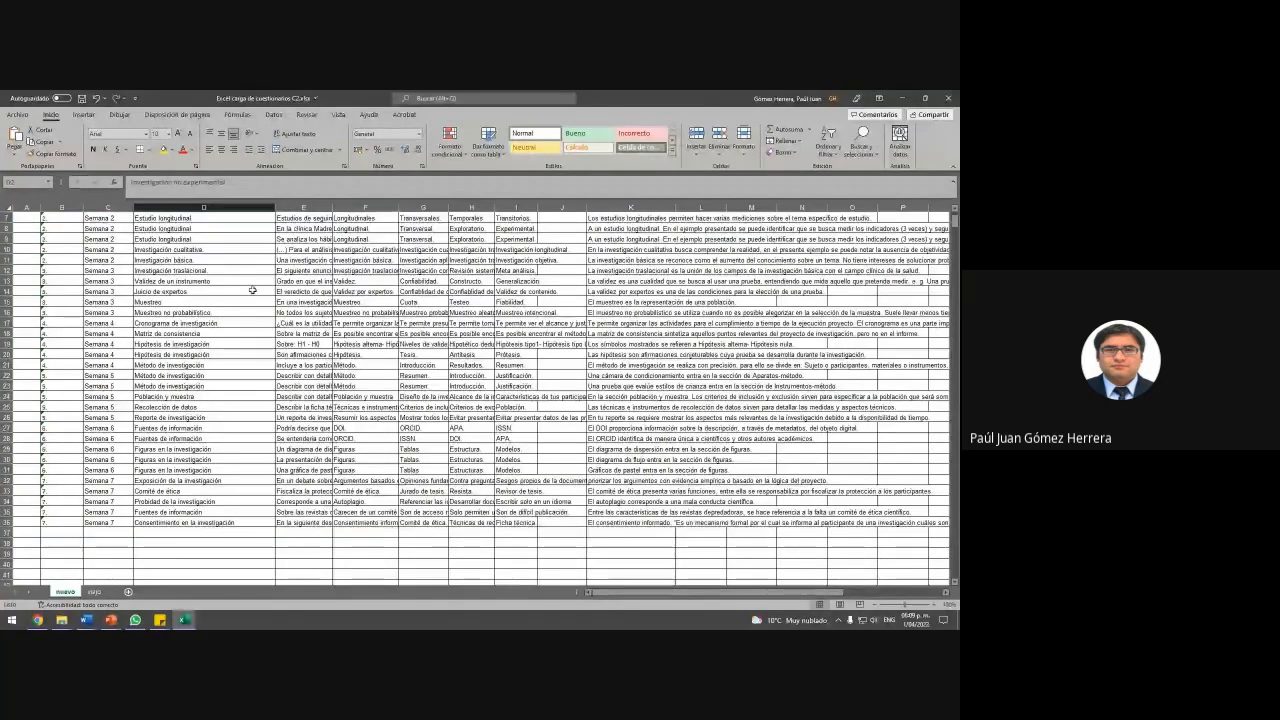
Step: Look over the topics of all weeks and select the Tema column from its header past the last Semana 7 entry
scroll(247, 339, up, 2)
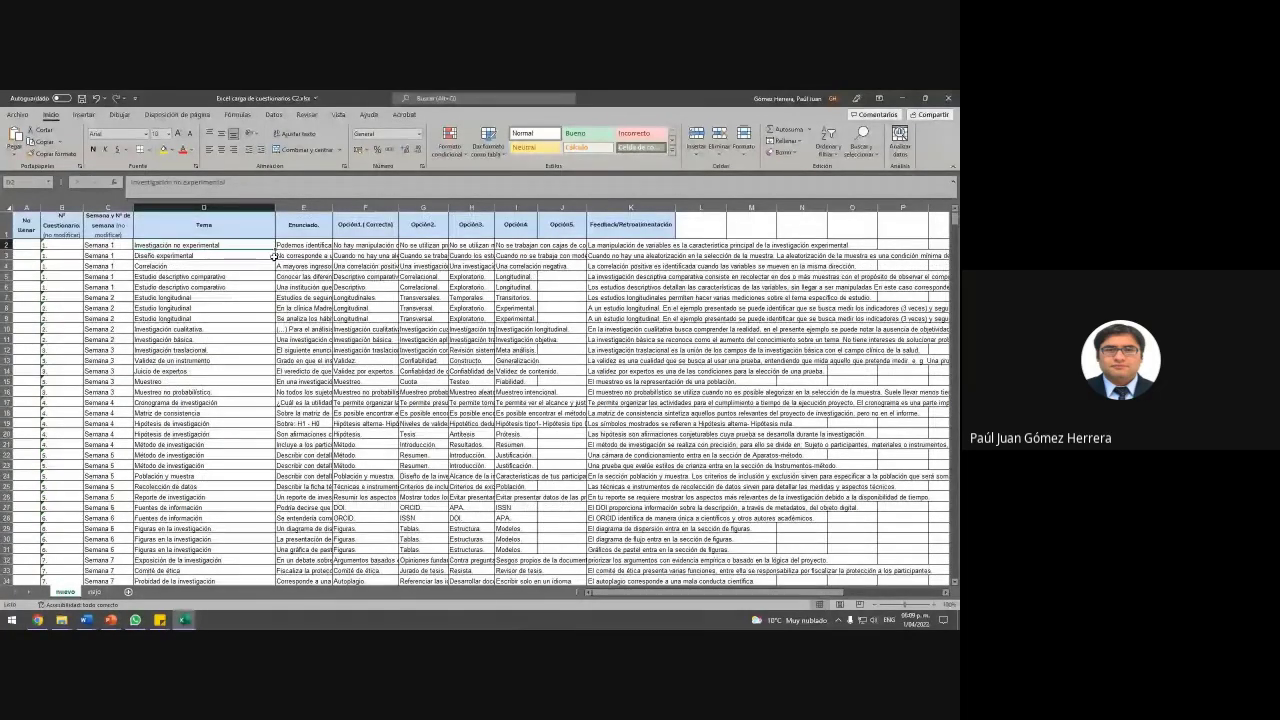
scroll(215, 354, down, 2)
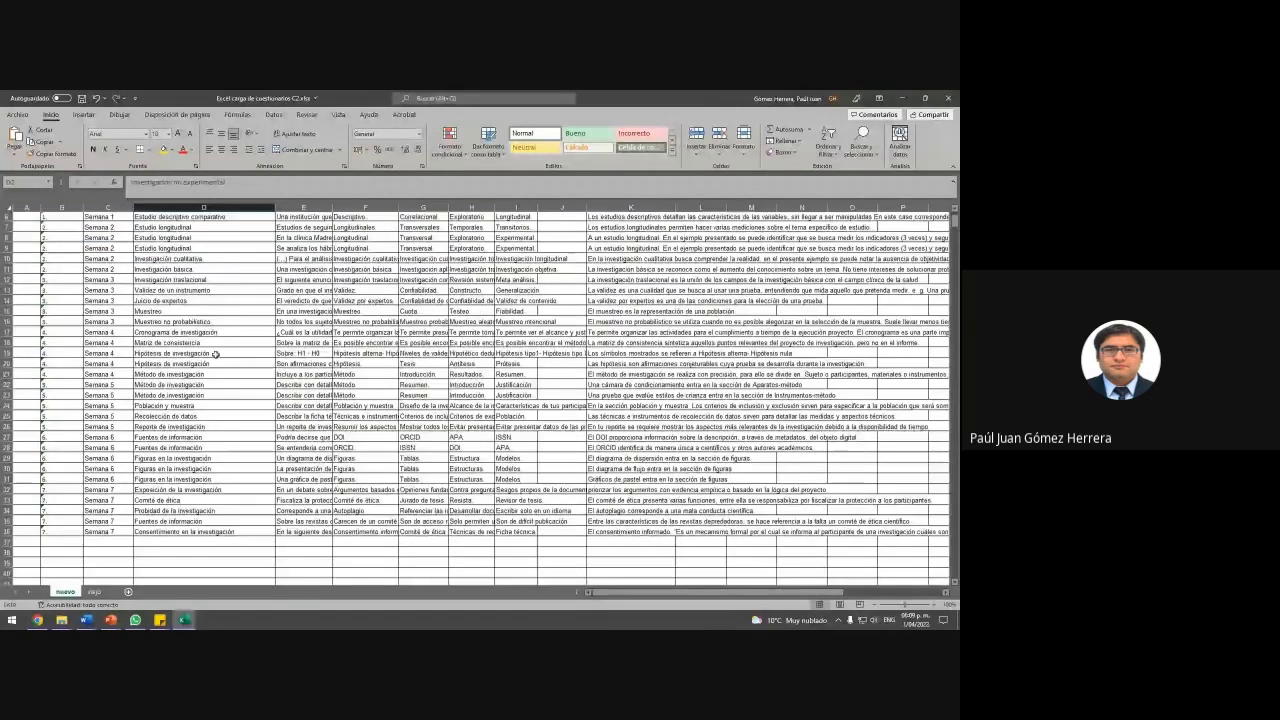
scroll(214, 354, down, 1)
scroll(212, 260, up, 3)
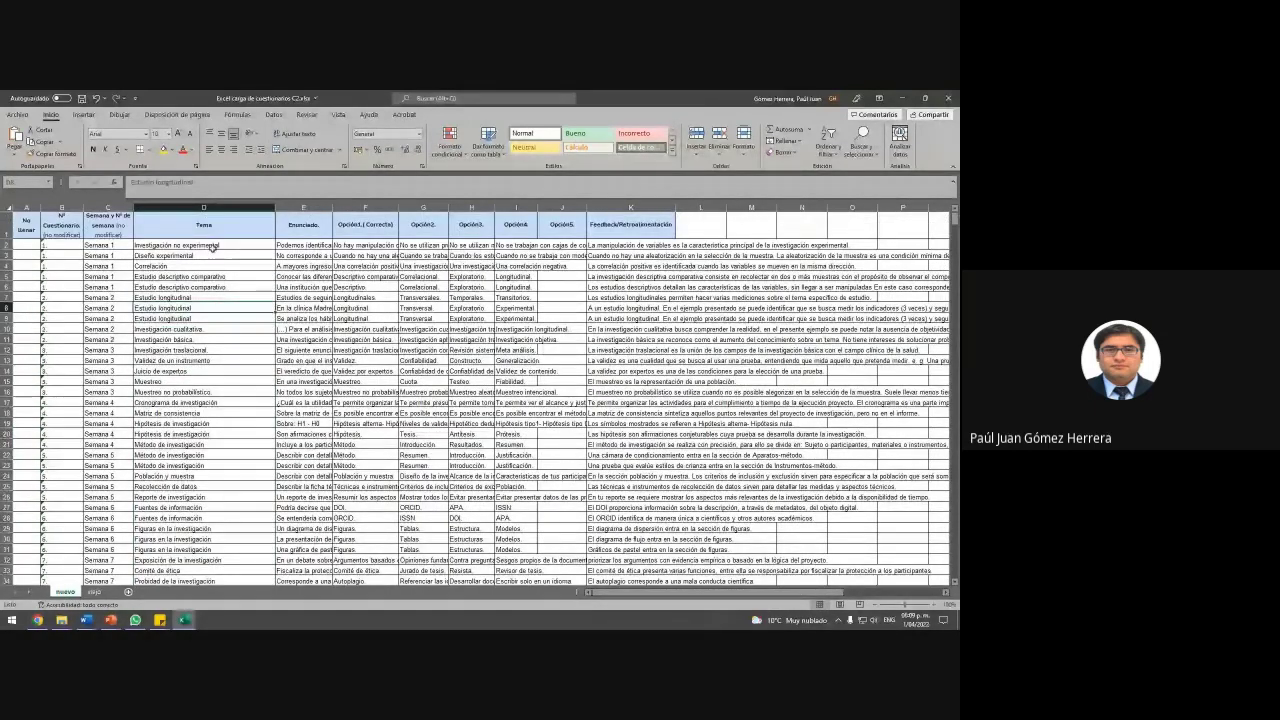
drag(210, 228, 178, 548)
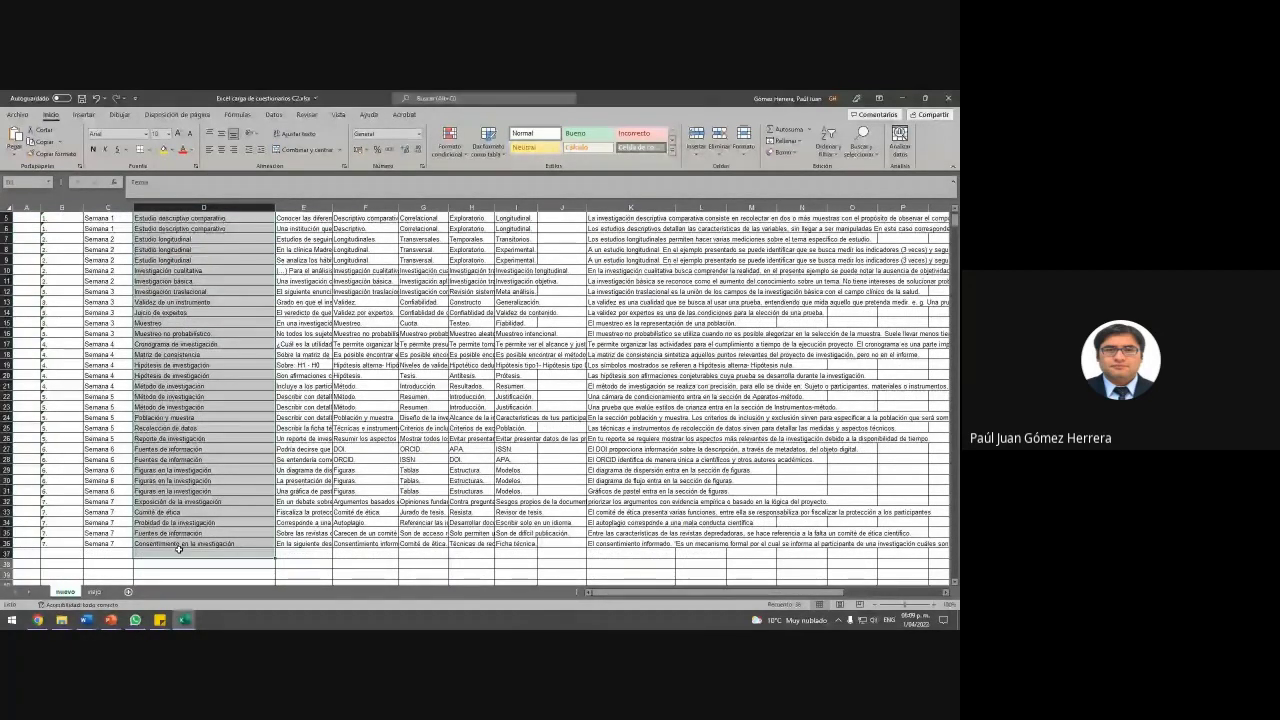
scroll(250, 500, up, 2)
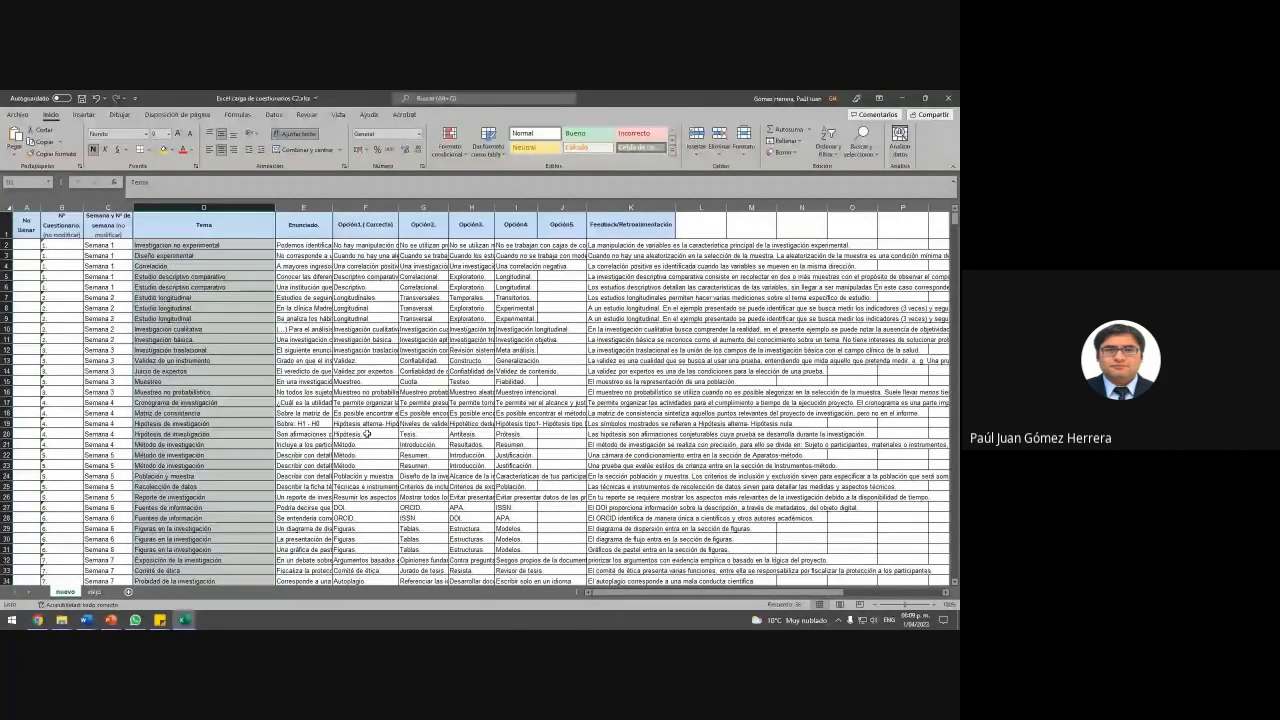
Step: Check the Opción1 (Correcta) answers in rows 2 and 21 and row 21's Tema, and look over the remaining rows through Semana 7
click(362, 245)
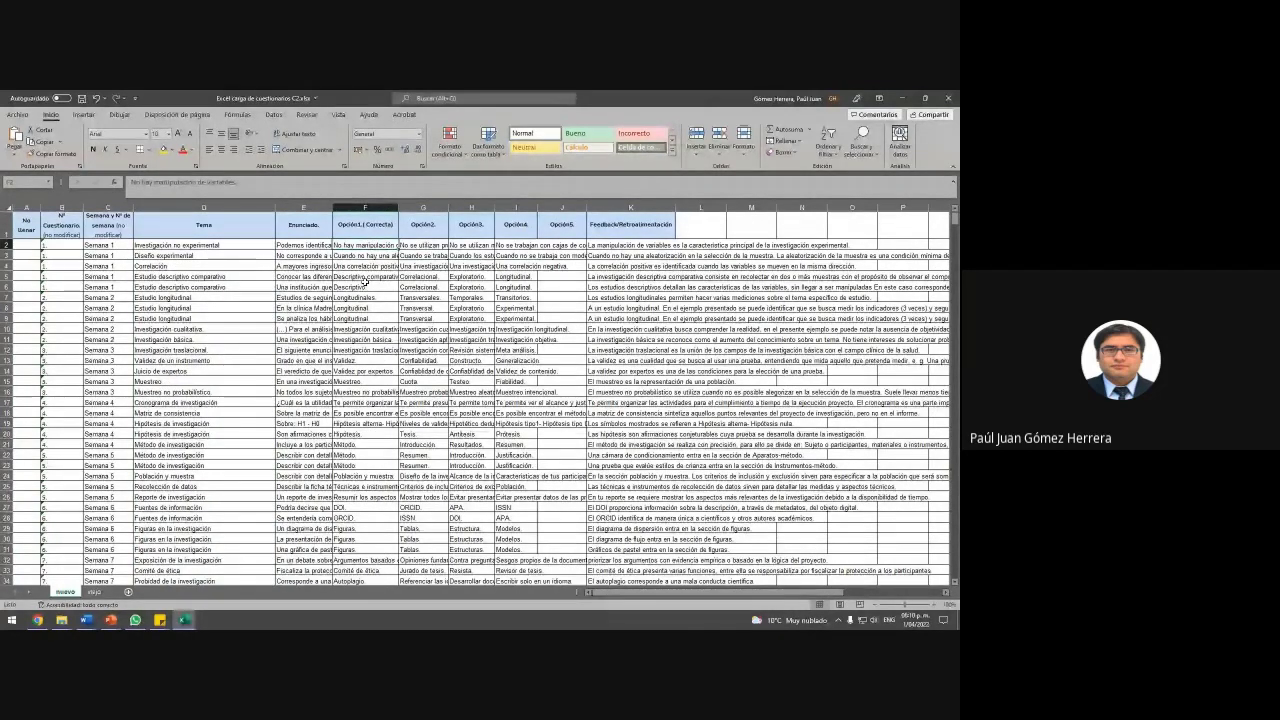
click(349, 445)
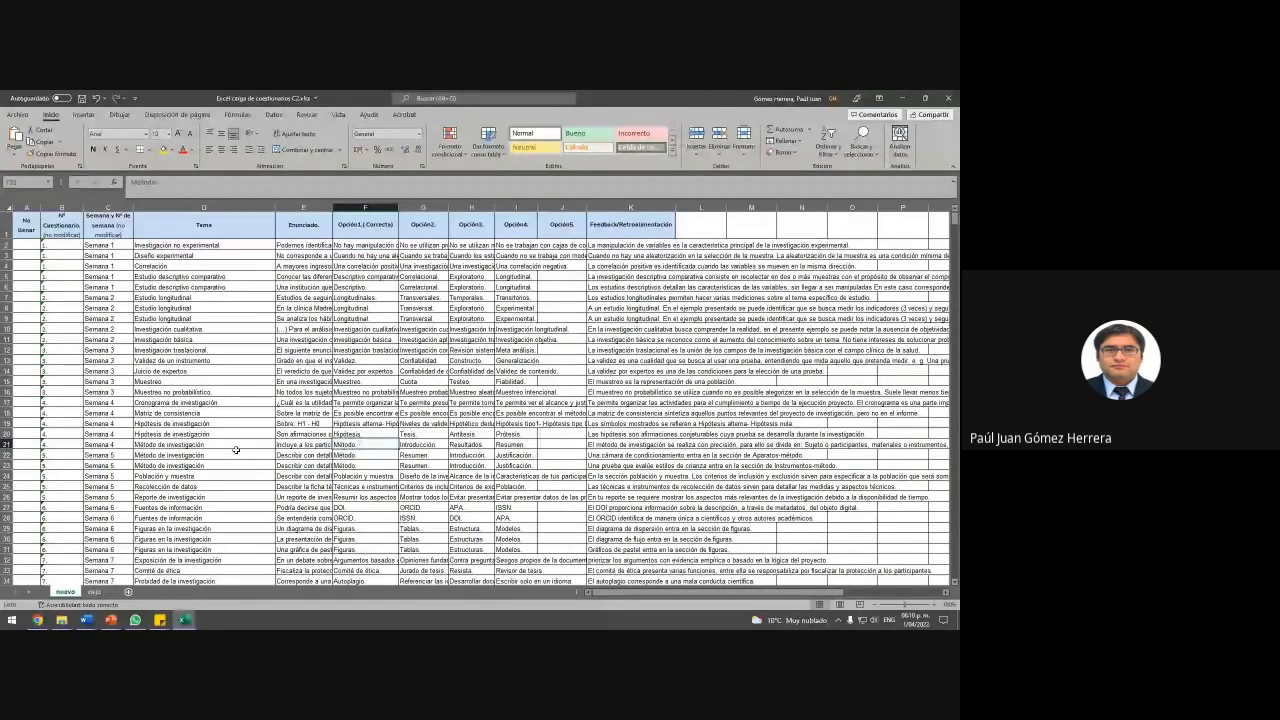
click(143, 444)
scroll(143, 449, down, 4)
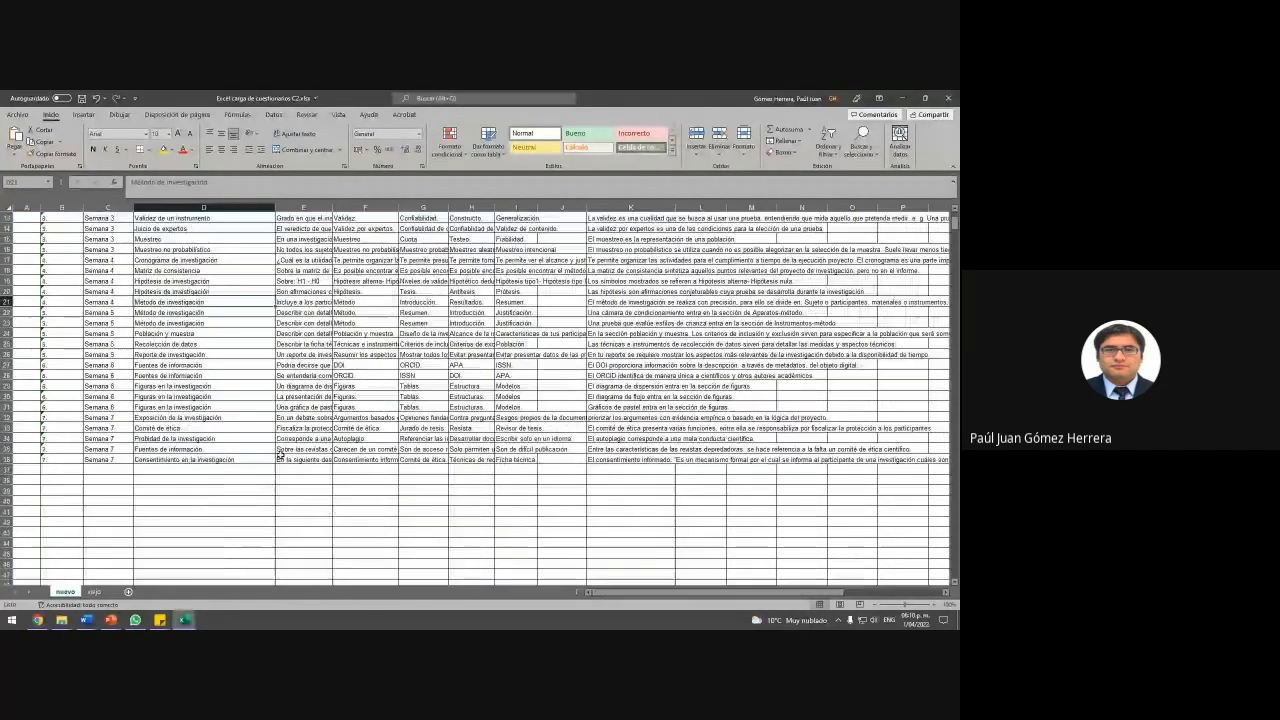
Step: Switch to the Formato evaluados slide in PowerPoint, and from there to the Autoevaluaciones folder in File Explorer
click(111, 620)
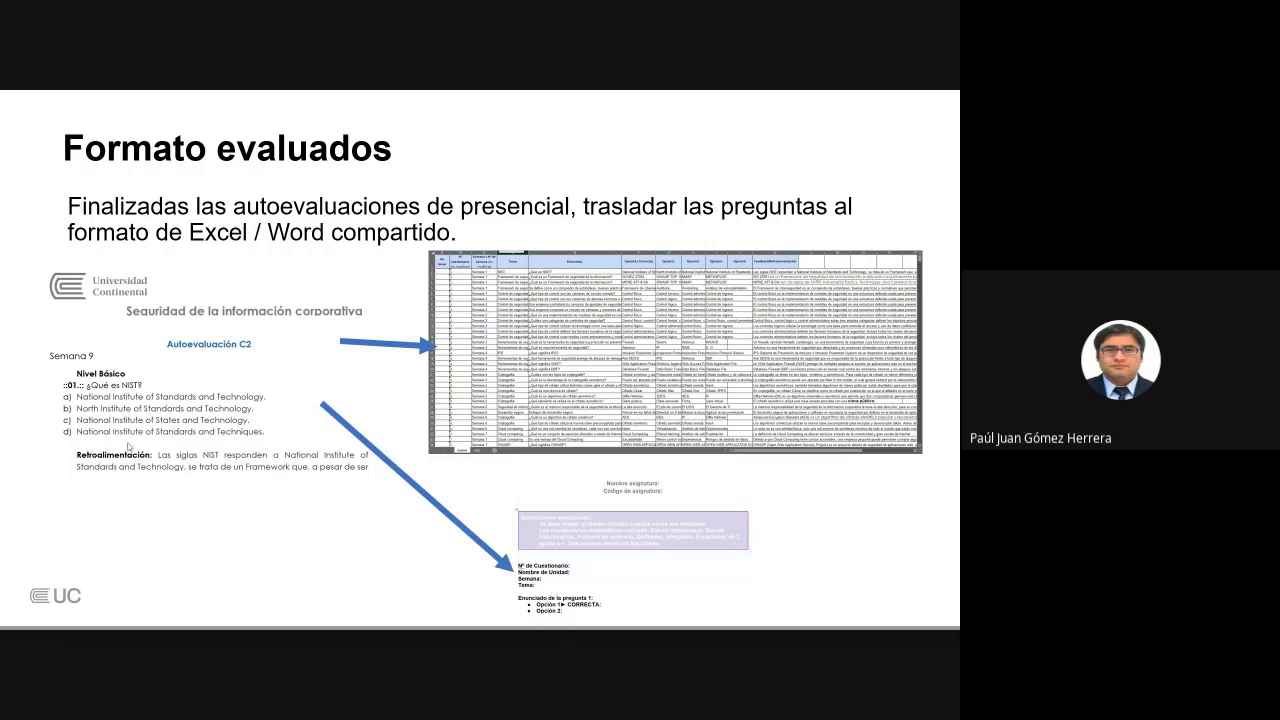
key(alt+Tab)
key(alt+Tab)
key(alt+Tab)
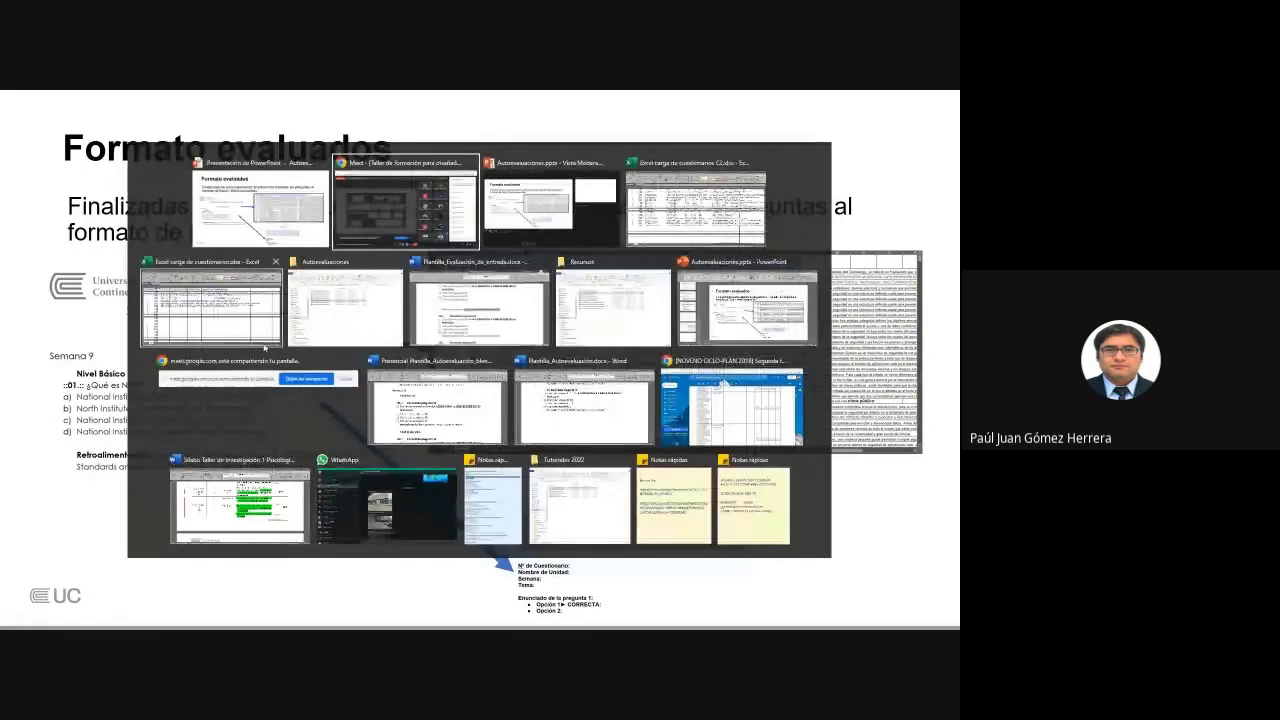
click(347, 304)
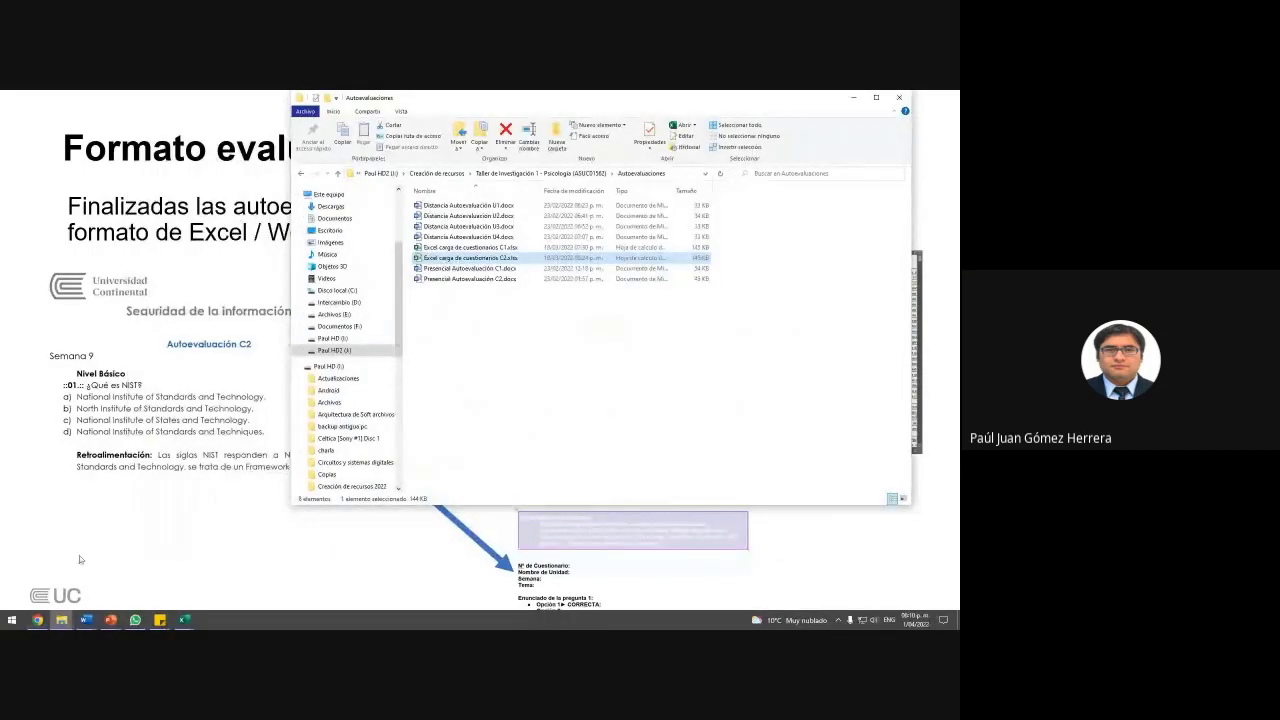
Step: Bring up the Recursos folder window and open Cuestionarios Matemáticos.docx from it
mouse_move(61, 619)
mouse_move(70, 586)
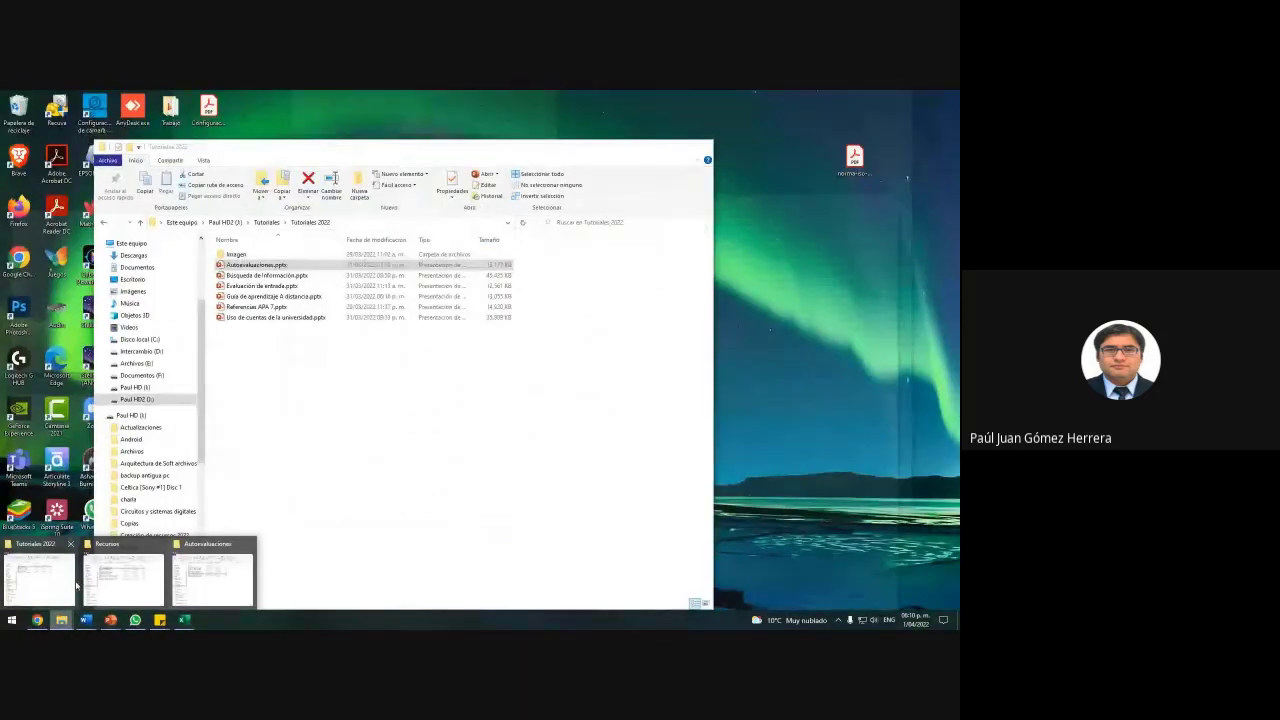
click(90, 583)
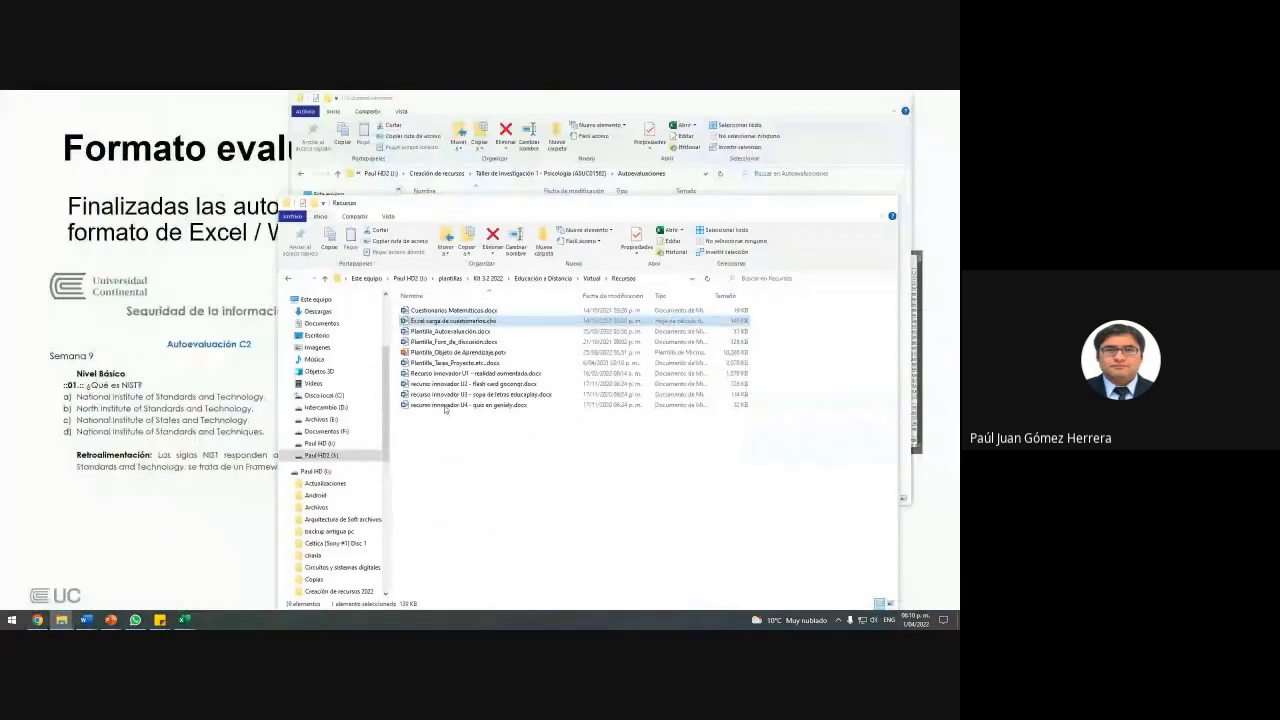
click(455, 341)
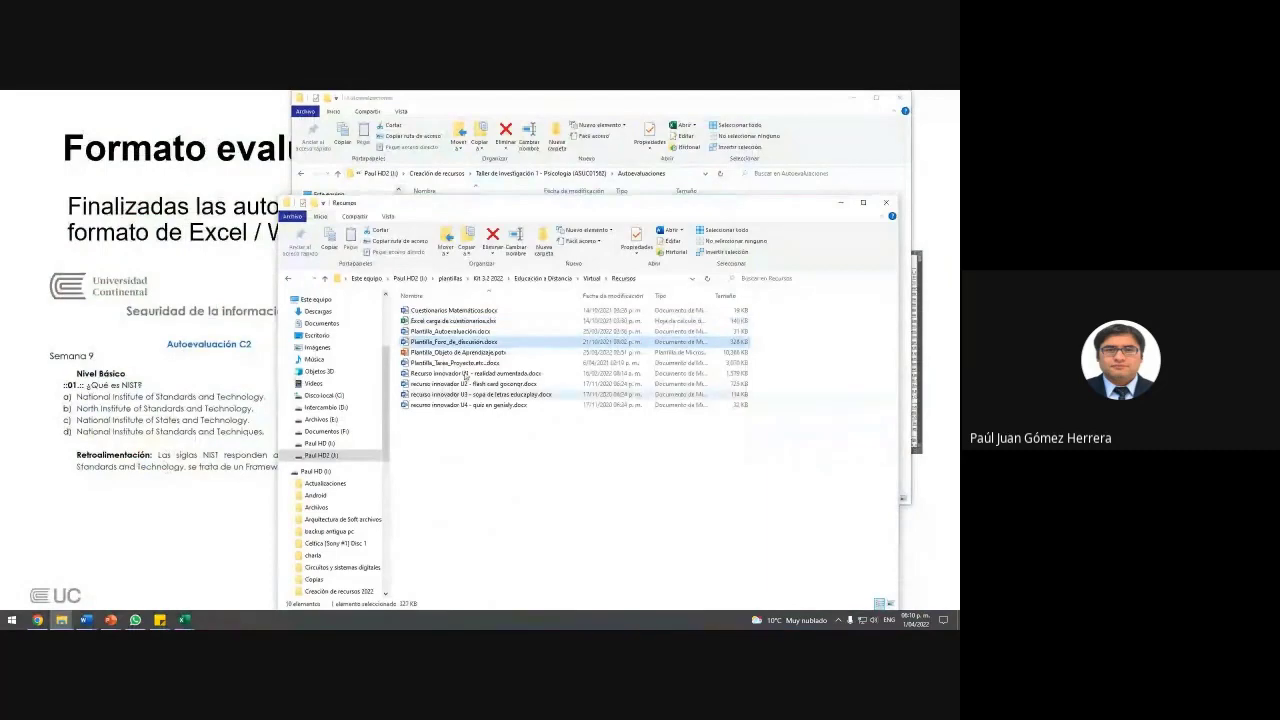
double_click(453, 311)
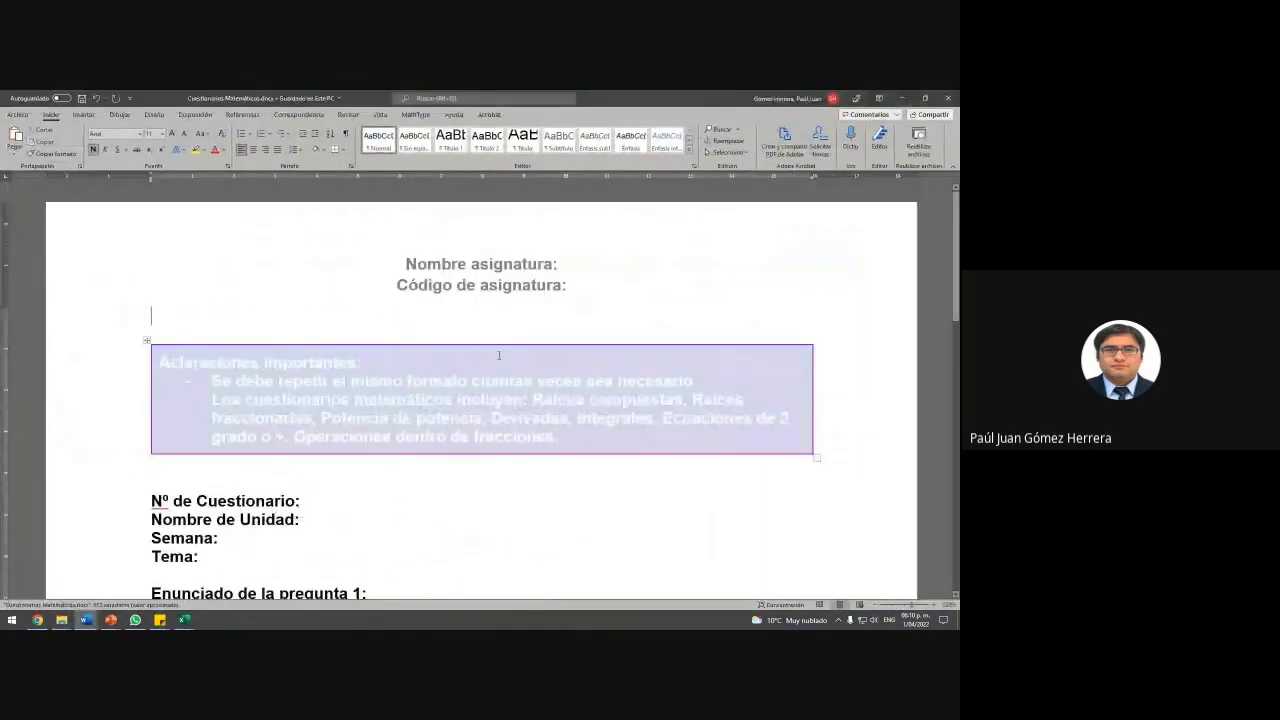
Step: Go through the template to Enunciado de la pregunta 5 and highlight its fields from there back up to Nº de Cuestionario
scroll(603, 419, down, 3)
scroll(458, 465, down, 13)
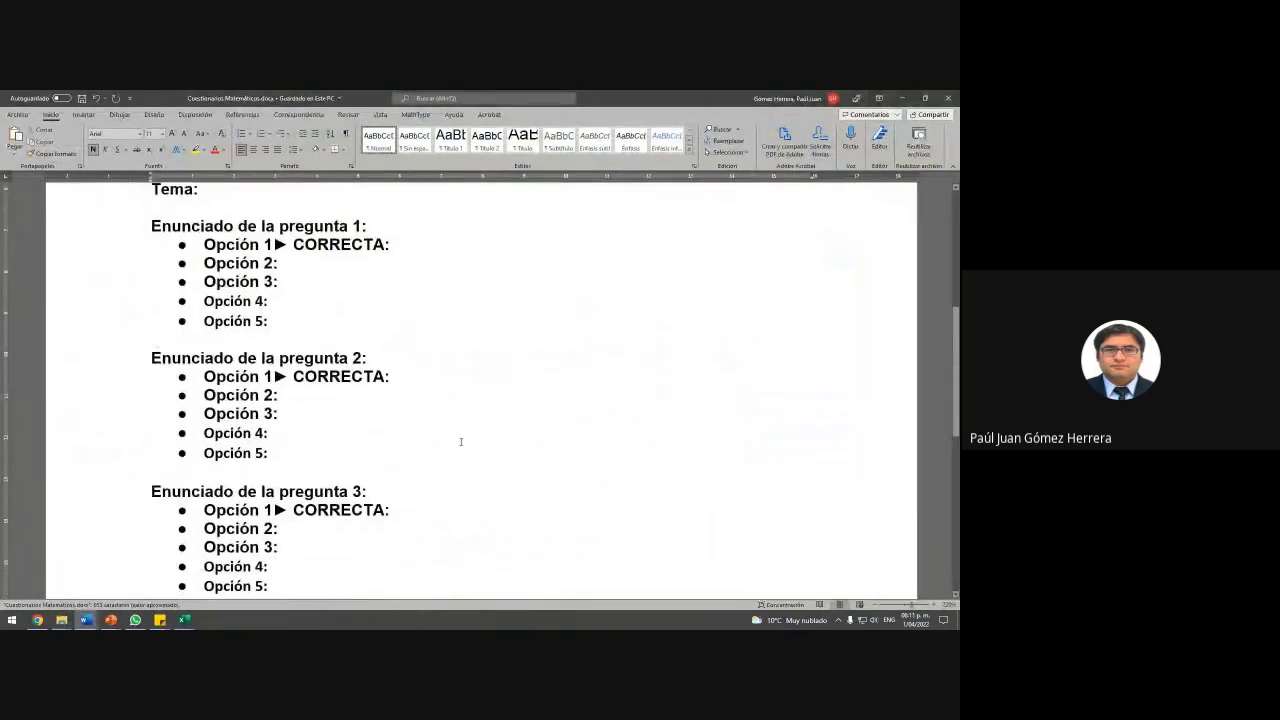
scroll(343, 457, up, 4)
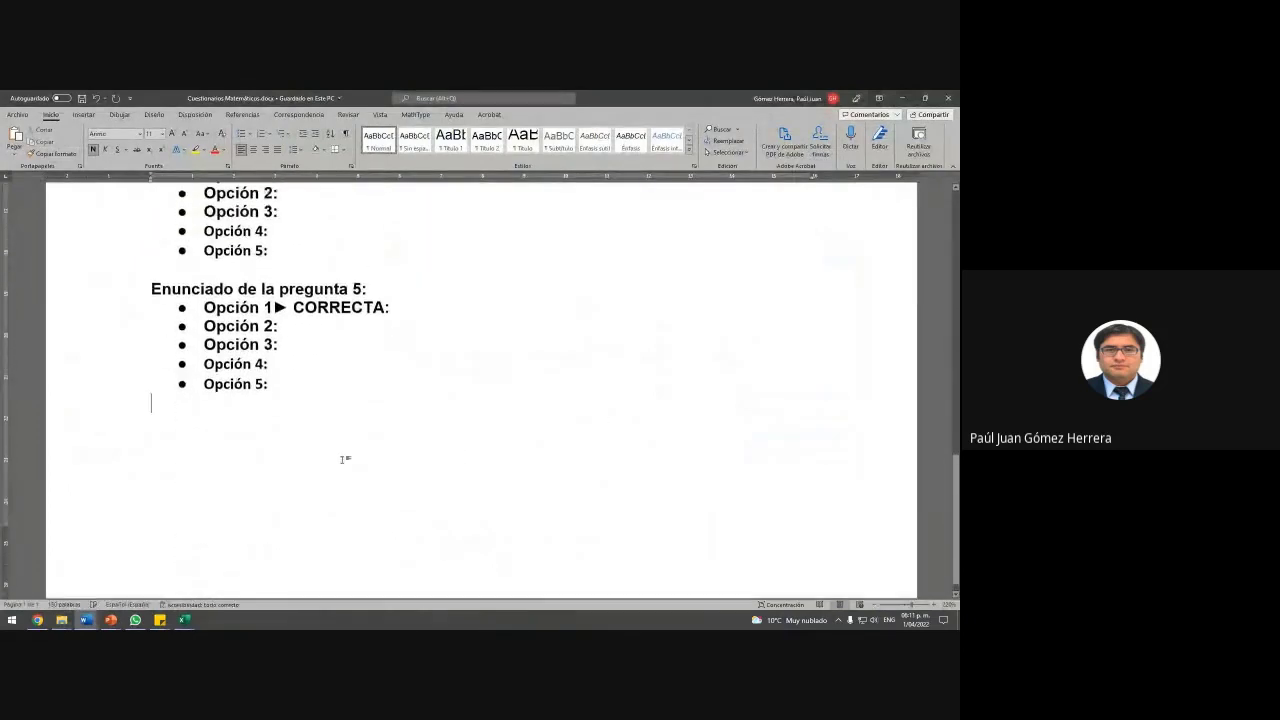
drag(268, 414, 197, 329)
scroll(249, 362, up, 8)
scroll(247, 354, up, 1)
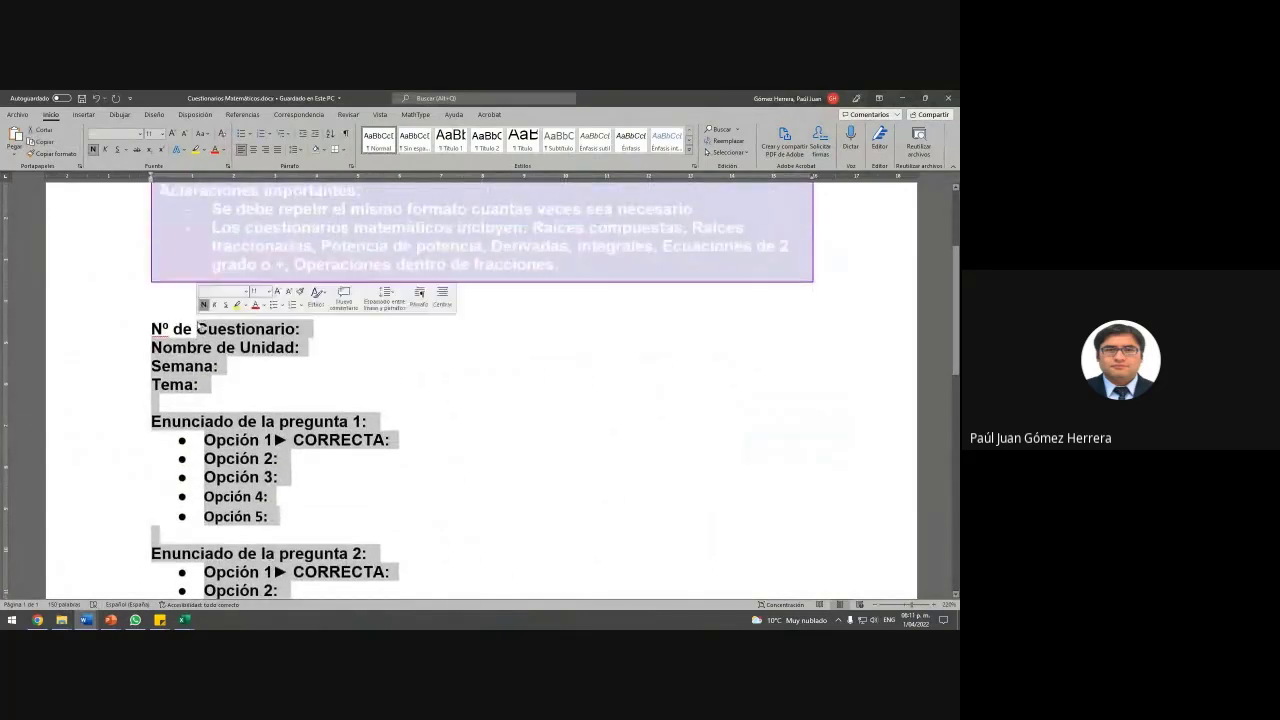
click(518, 461)
Step: Examine the template's subject name and code headings, the Aclaraciones importantes box and the questionnaire fields below it
scroll(430, 460, up, 3)
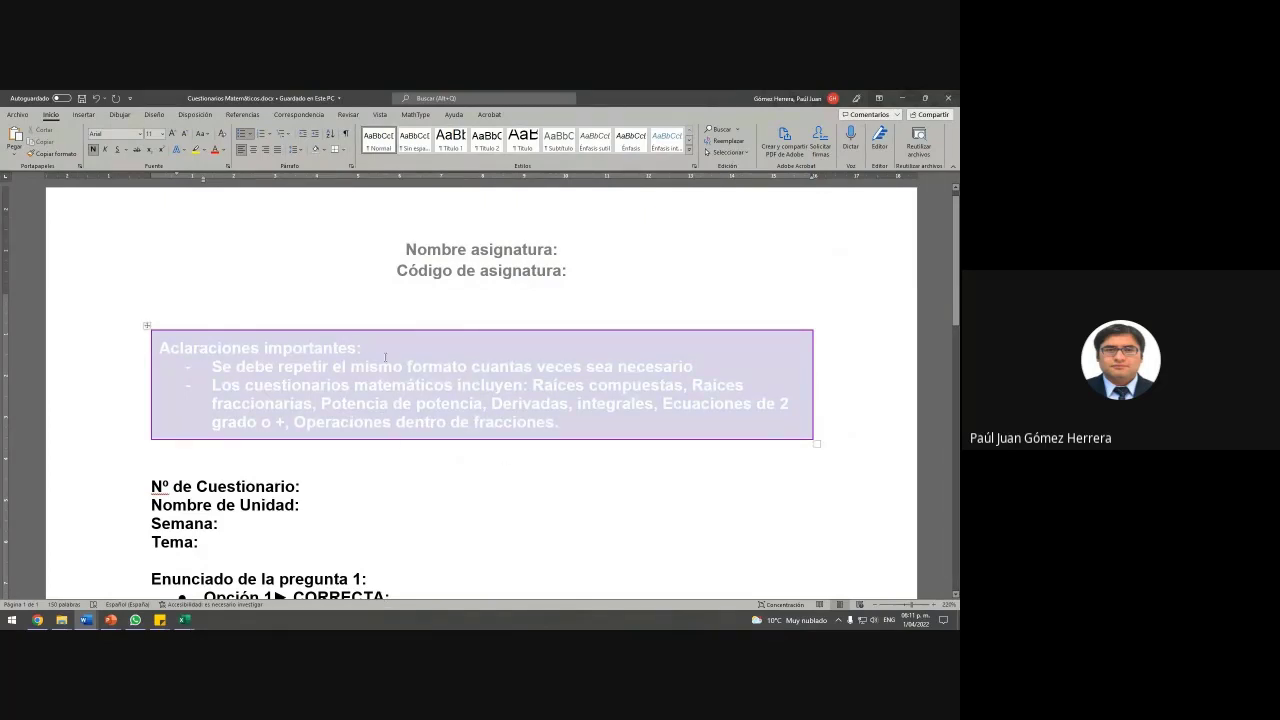
scroll(491, 428, down, 1)
click(331, 334)
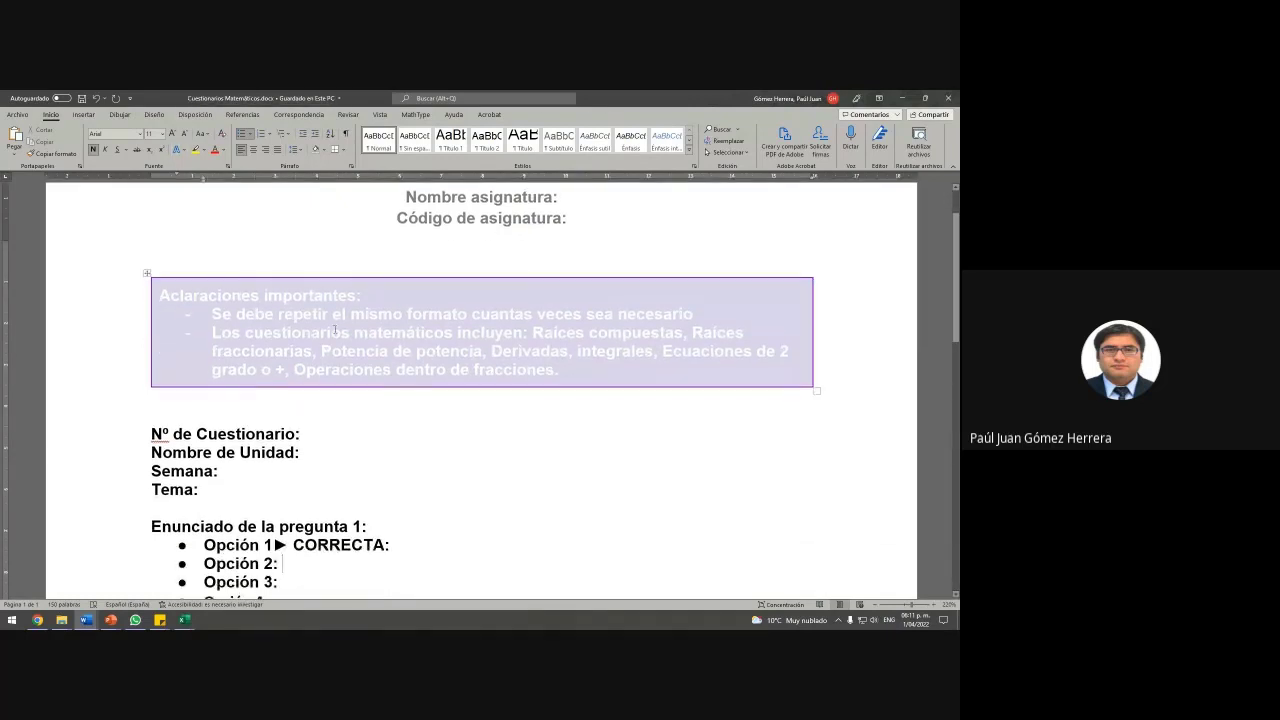
scroll(688, 406, up, 2)
click(510, 300)
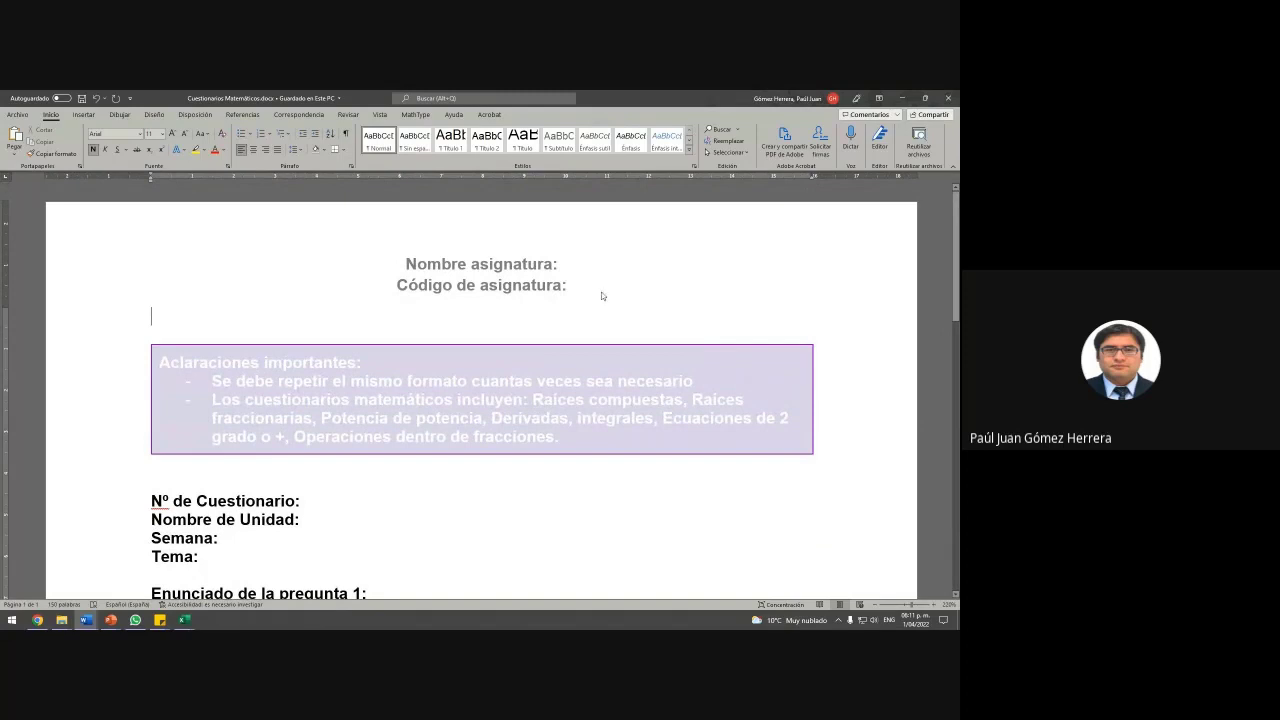
scroll(565, 400, down, 1)
click(563, 448)
scroll(563, 448, down, 1)
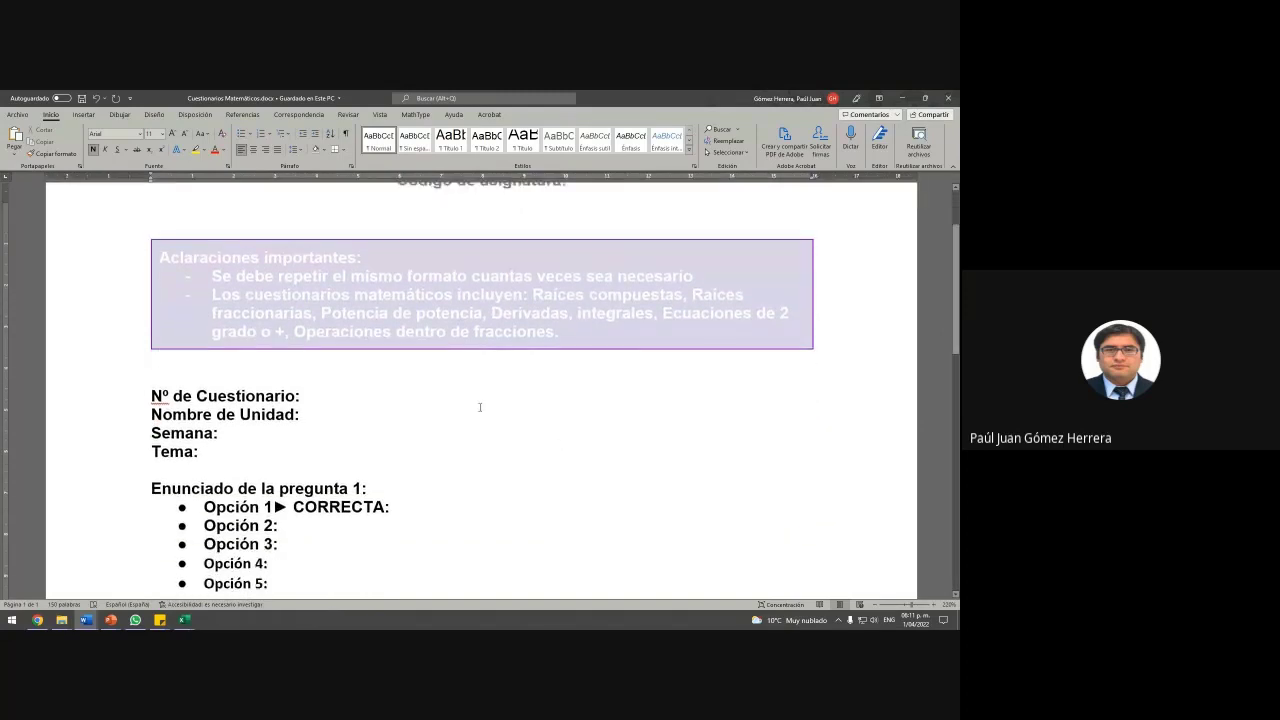